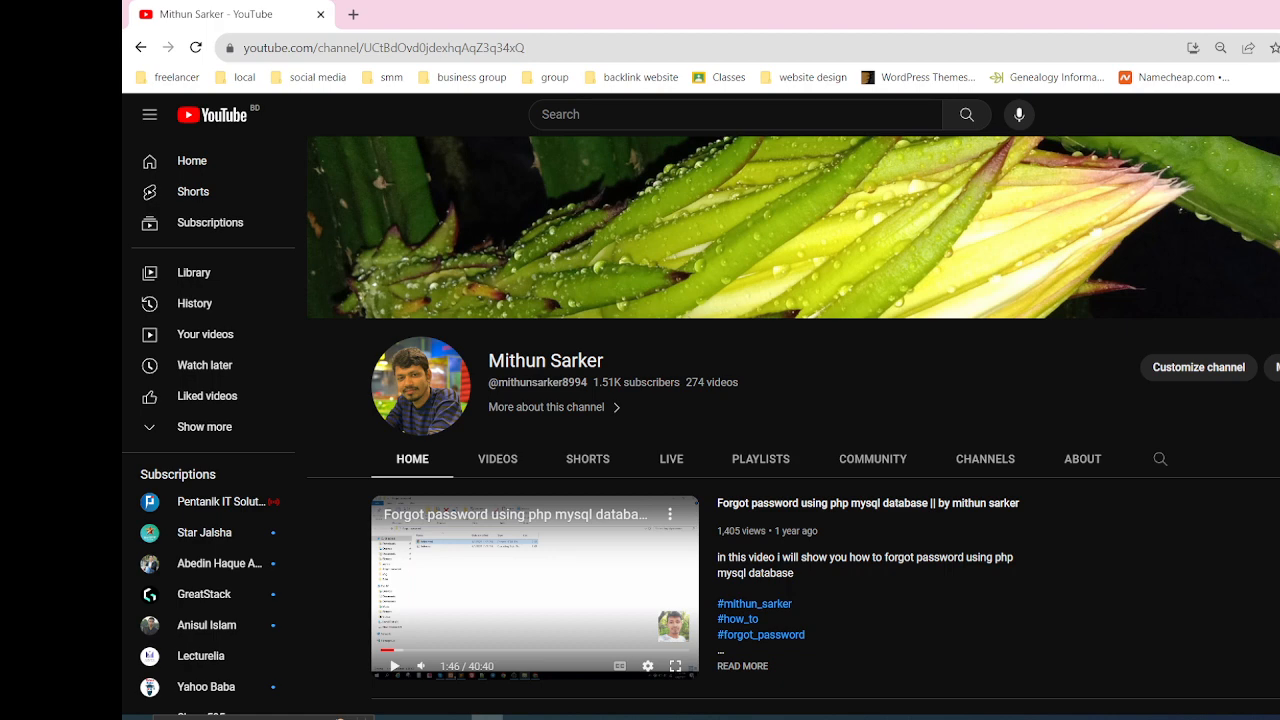
# Search Google for "xampp download" in a new tab and open the Apache Friends Download XAMPP page
pyautogui.click(353, 14)
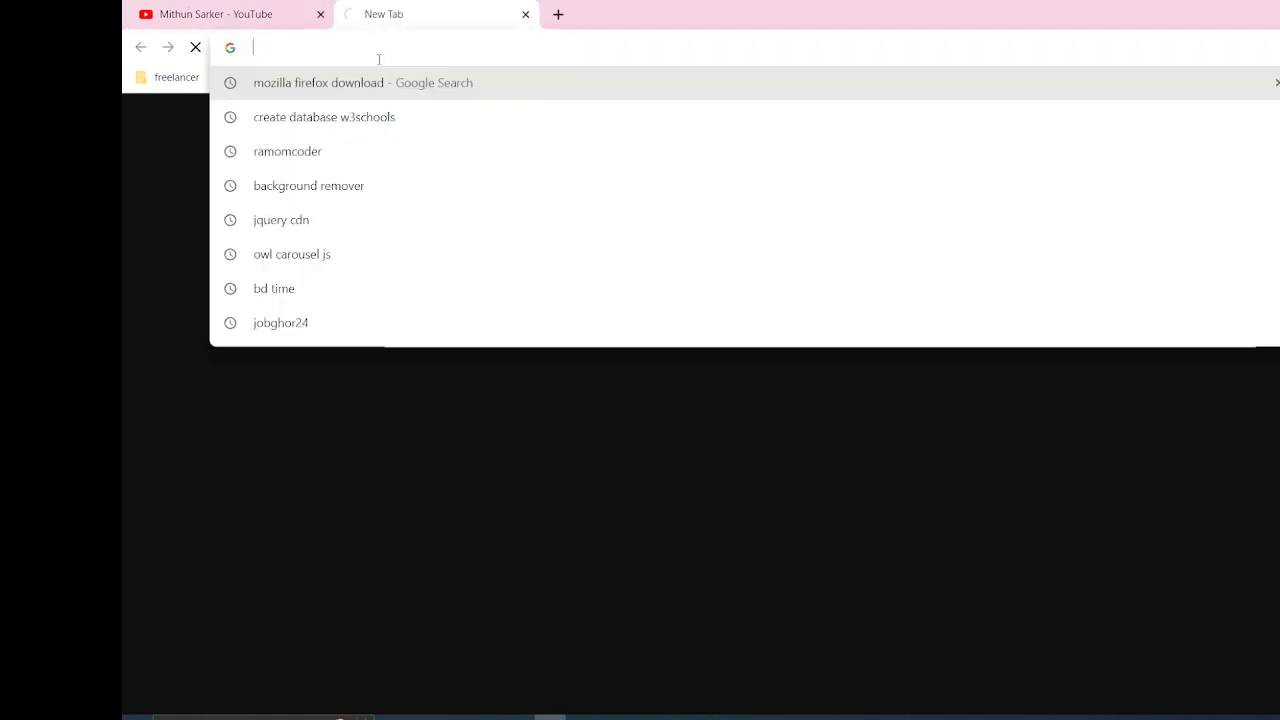
pyautogui.write('xampp')
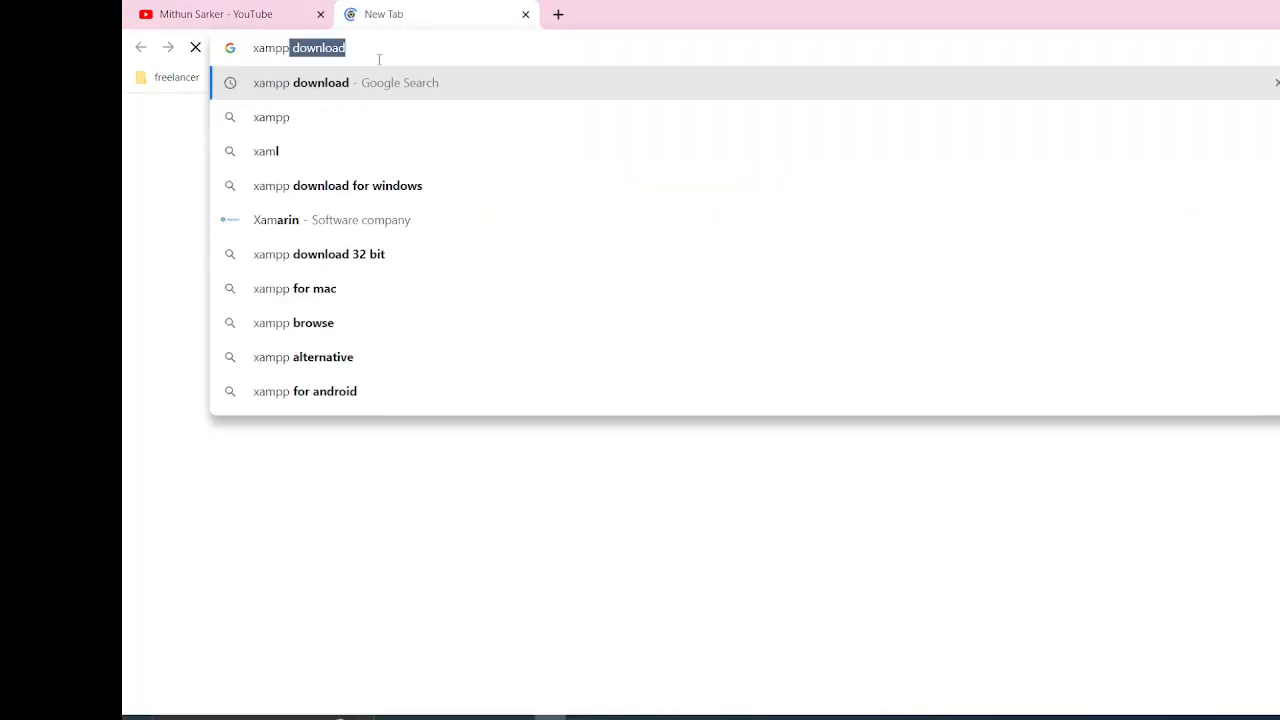
pyautogui.press('Return')
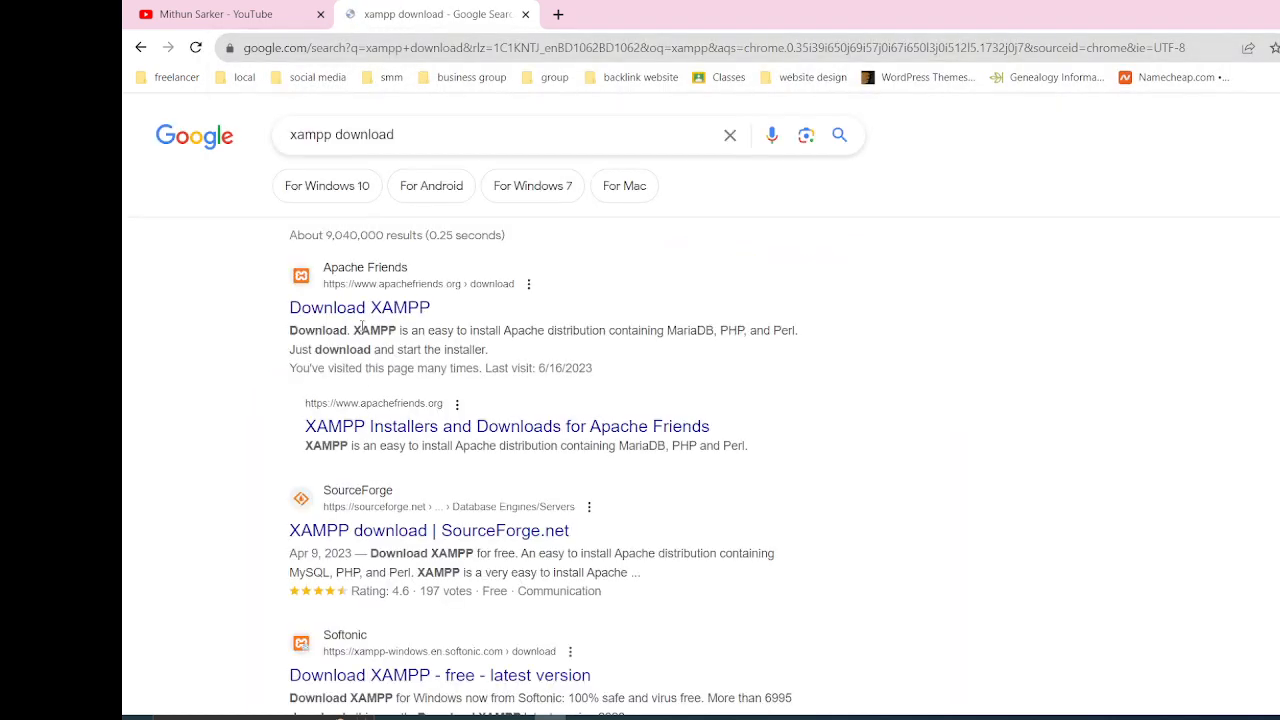
pyautogui.click(352, 311)
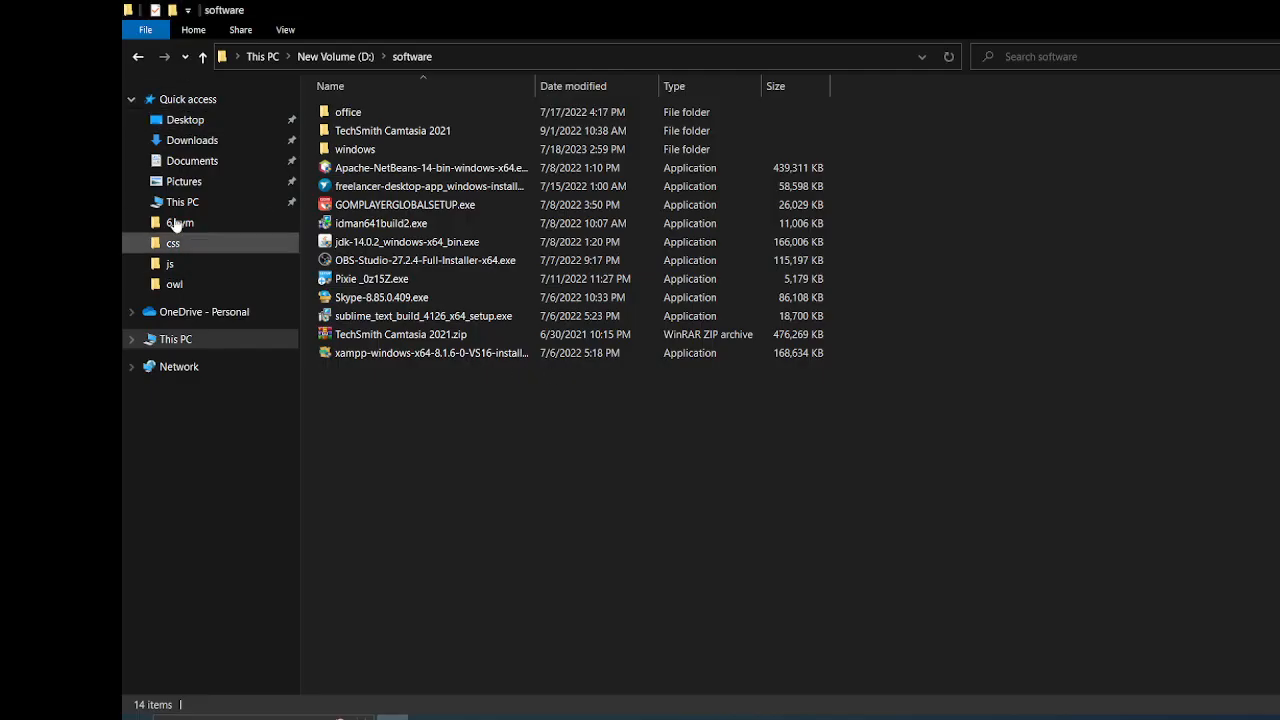
# Locate and select xampp-windows-x64-8.1.6-0-VS16-installer.exe in the Downloads folder
pyautogui.click(188, 159)
pyautogui.click(185, 146)
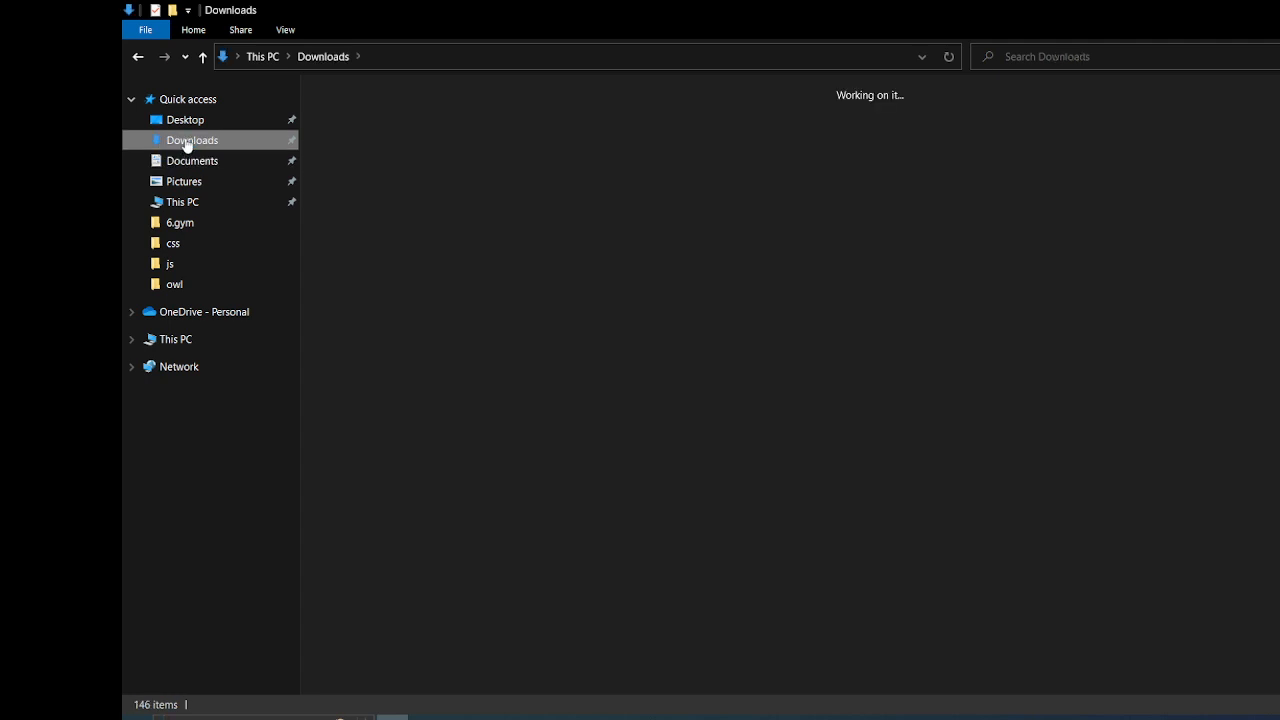
pyautogui.scroll(-2, 470, 500)
pyautogui.scroll(-15, 480, 537)
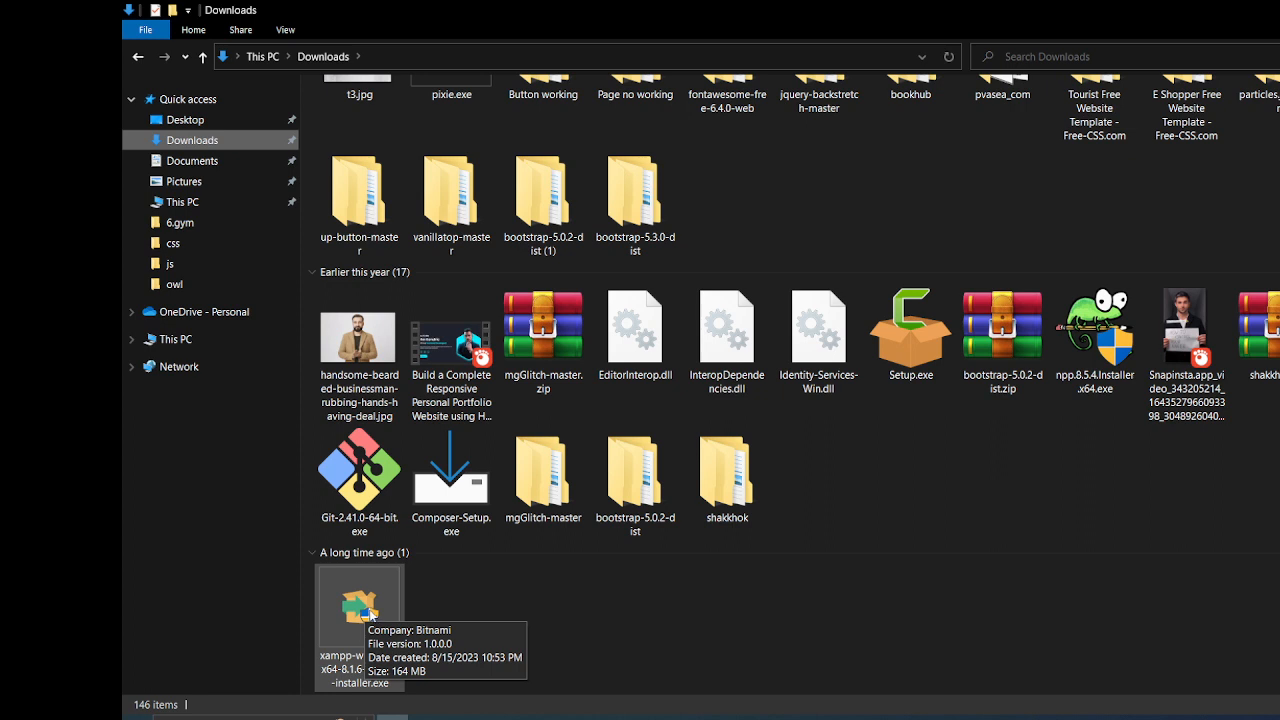
pyautogui.click(370, 614)
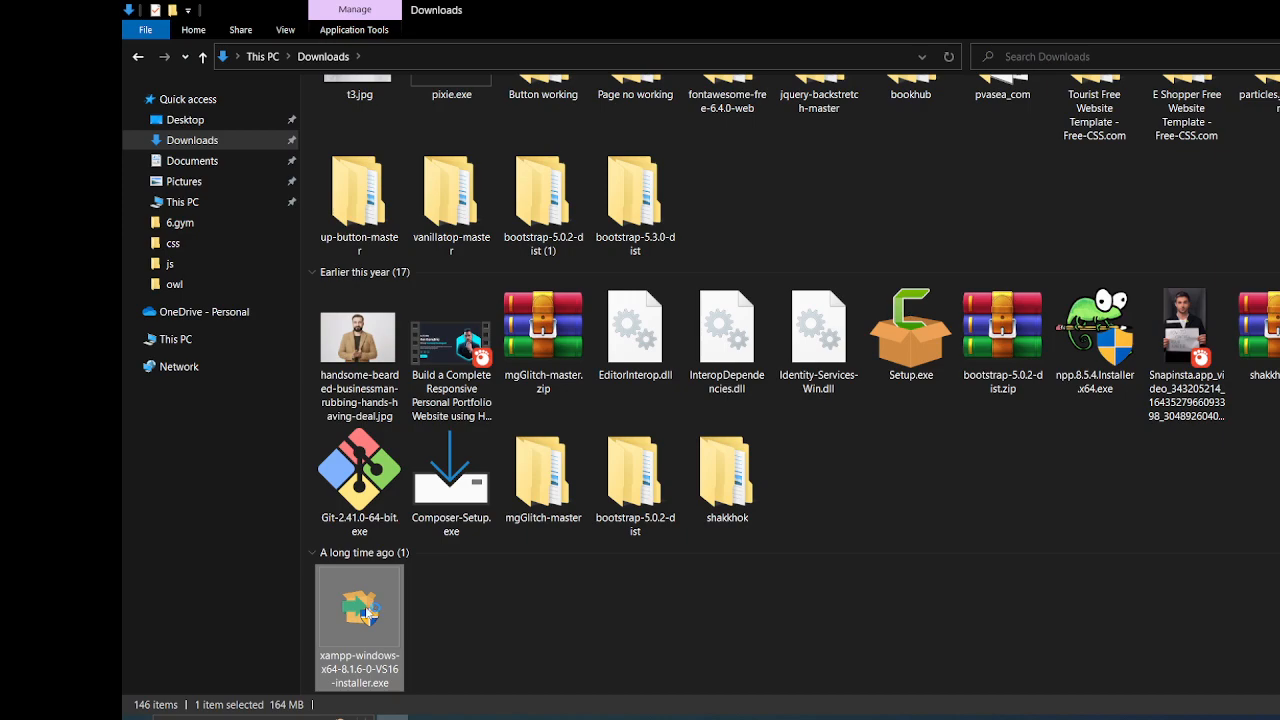
# Find the XAMPP Control Panel with a Windows search for "xampp" and launch it
pyautogui.click(550, 714)
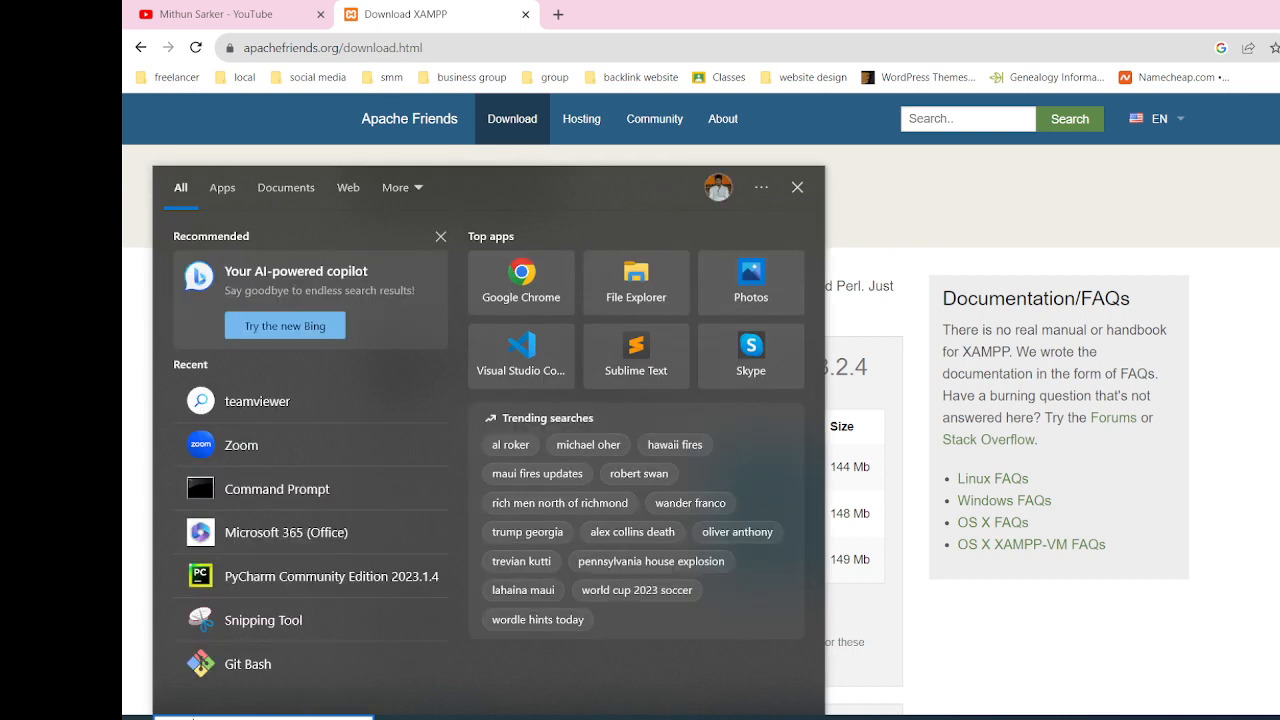
pyautogui.write('xampp')
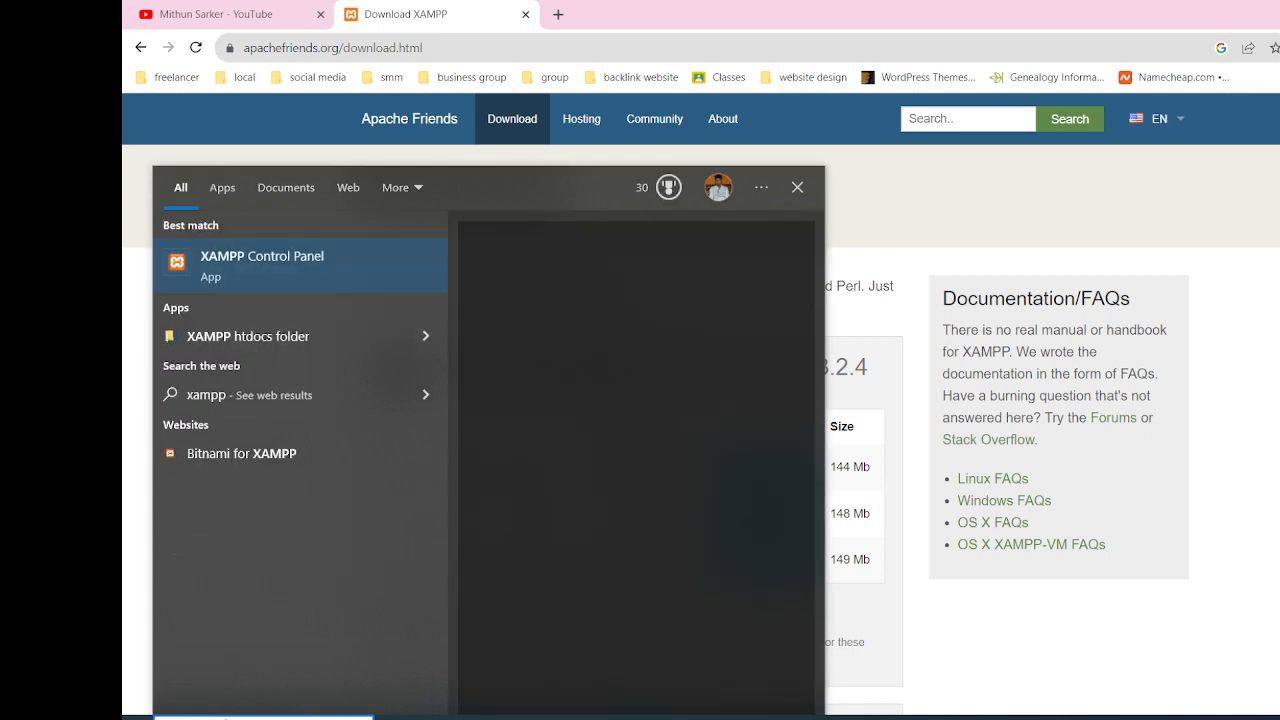
pyautogui.click(263, 264)
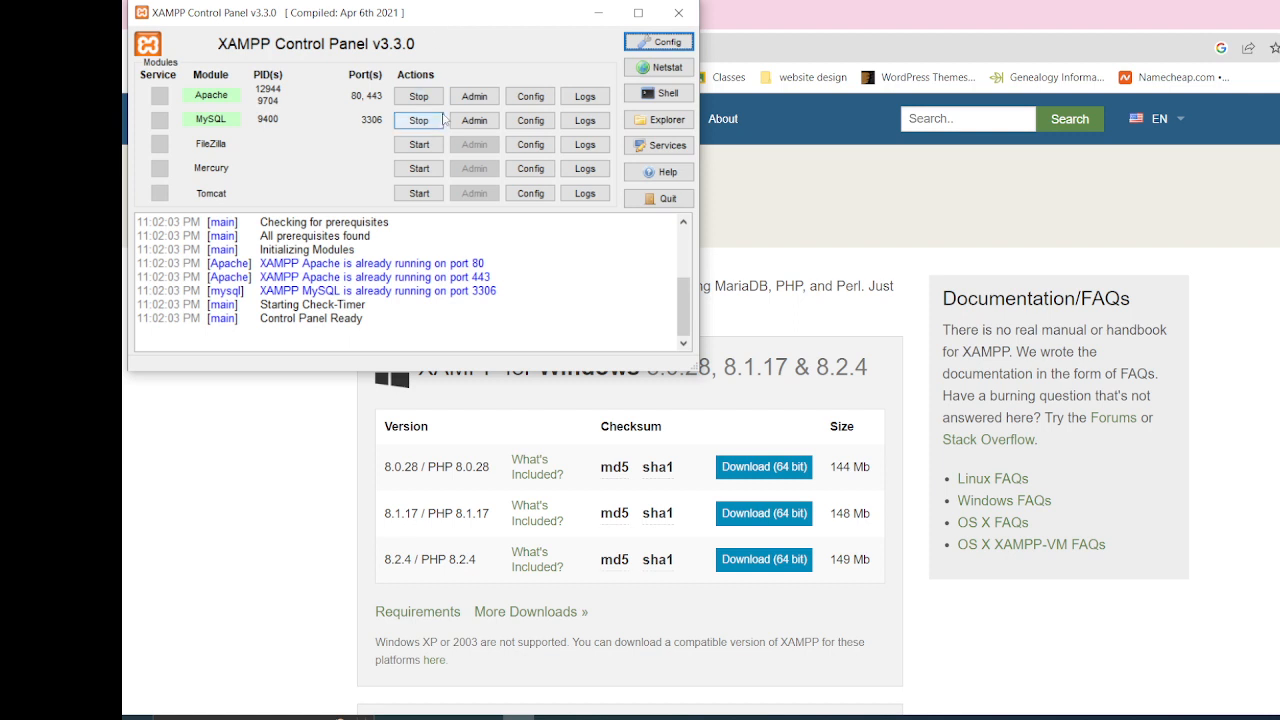
# Stop the Apache and MySQL modules and shrink the XAMPP Control Panel window until its log area is hidden
pyautogui.click(419, 96)
pyautogui.click(419, 120)
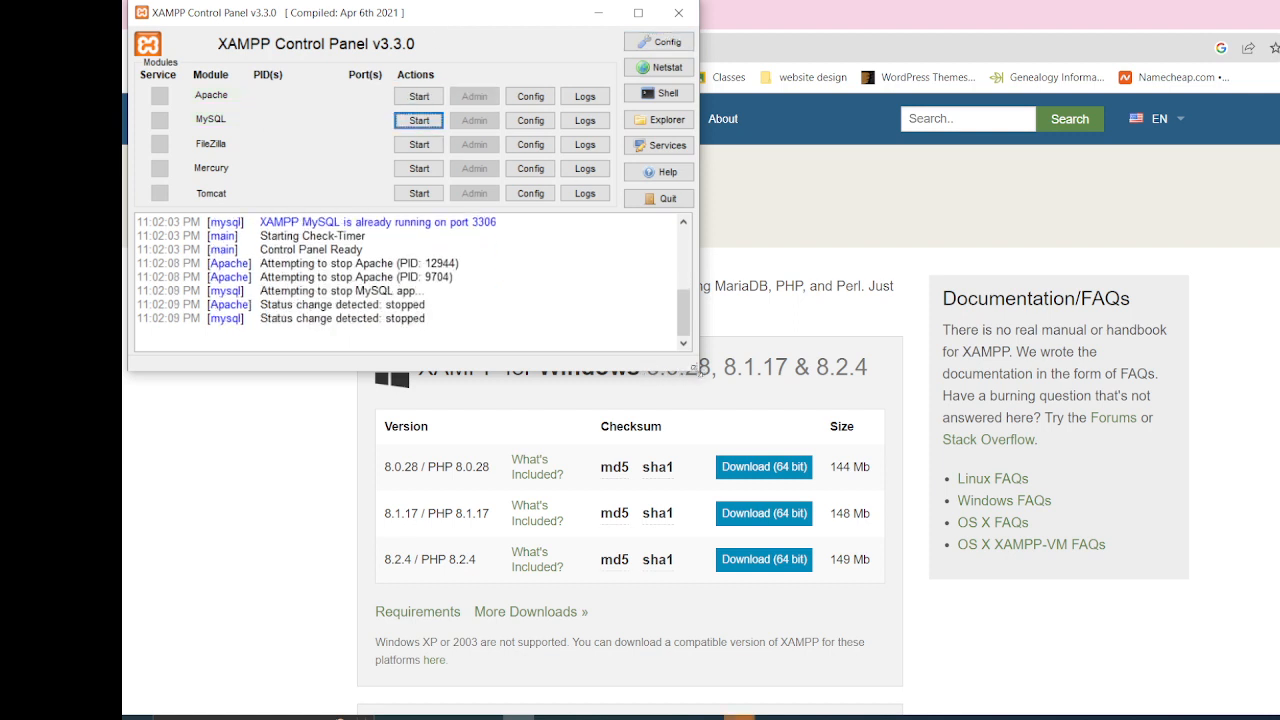
pyautogui.moveTo(697, 369); pyautogui.dragTo(722, 236)
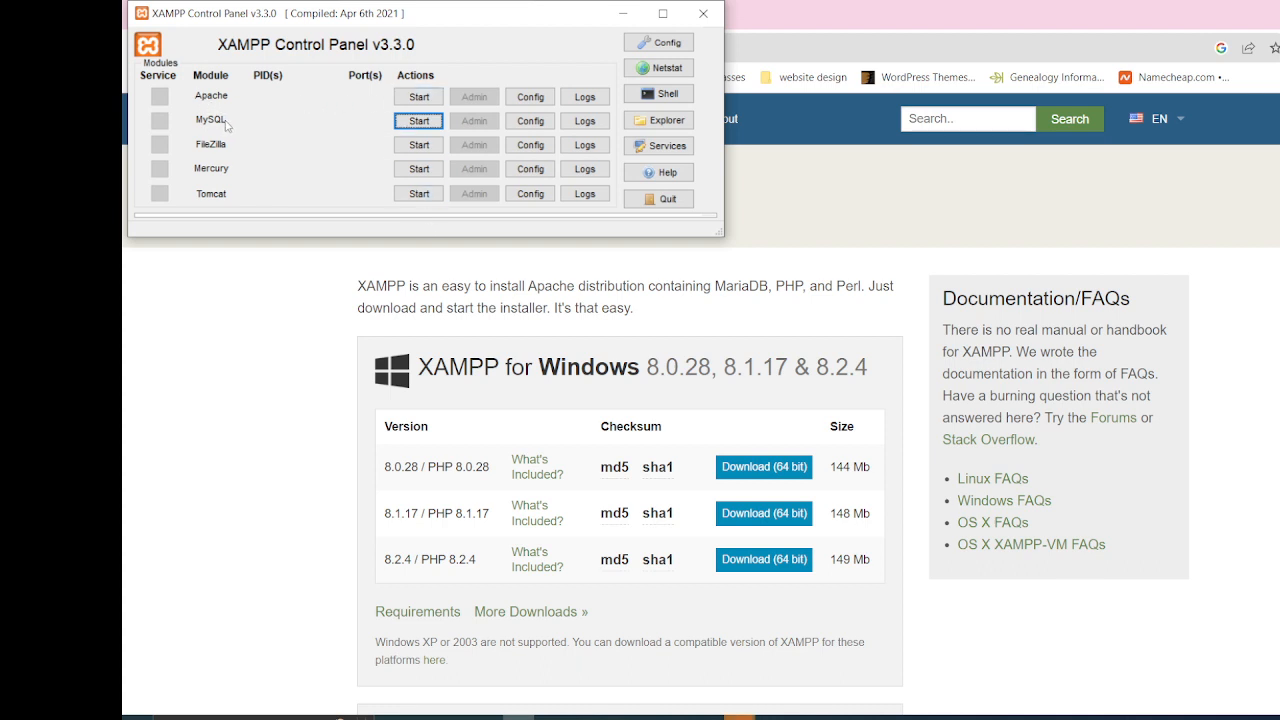
# Start the Apache and MySQL modules and minimize the XAMPP Control Panel
pyautogui.click(420, 97)
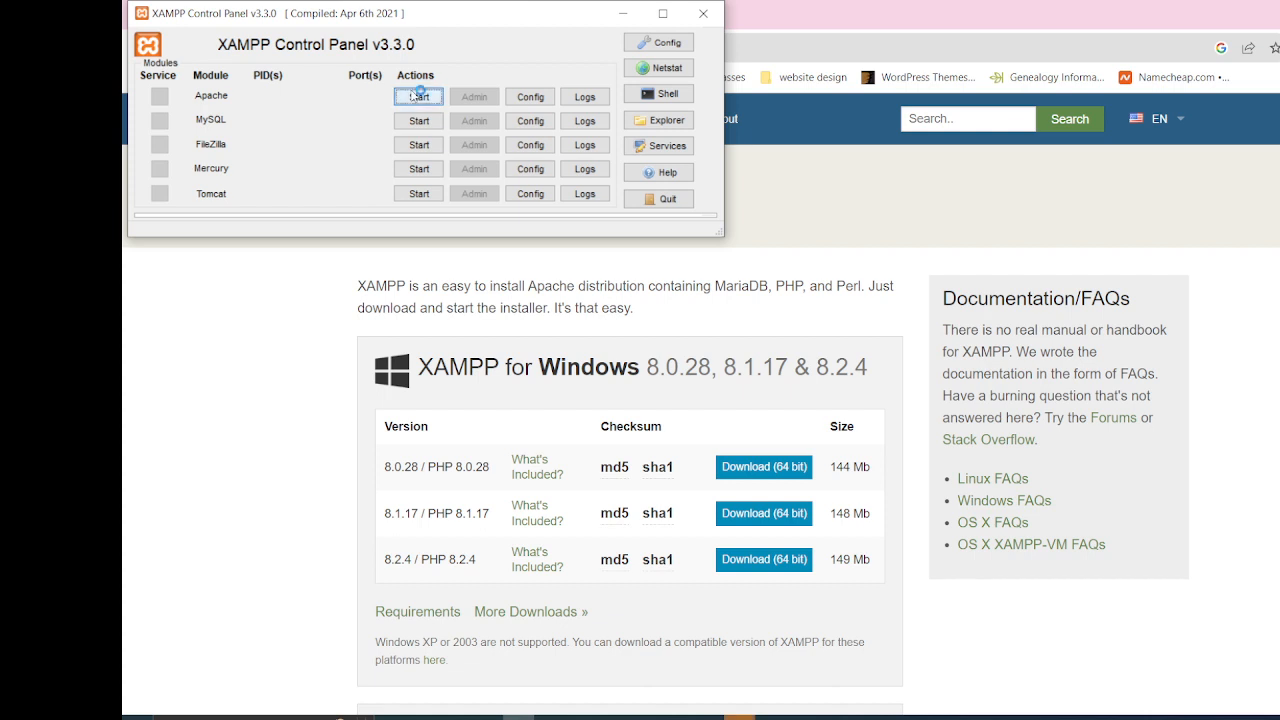
pyautogui.click(422, 122)
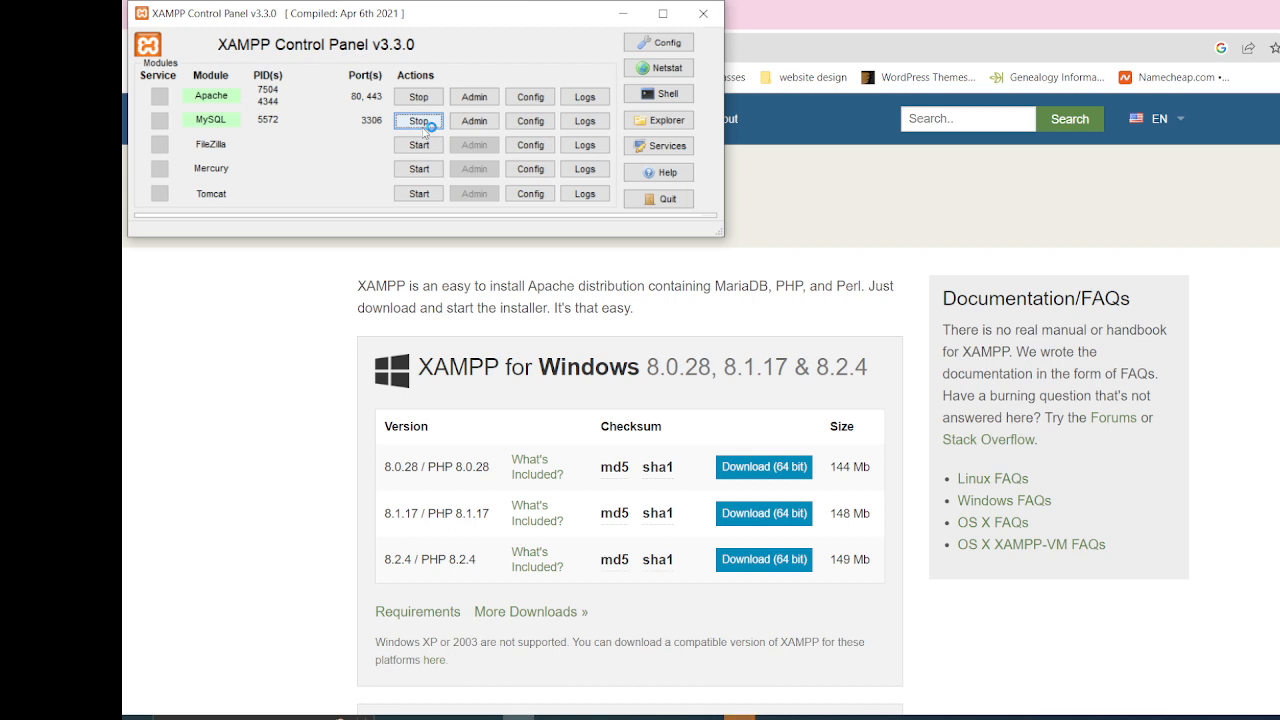
pyautogui.click(624, 14)
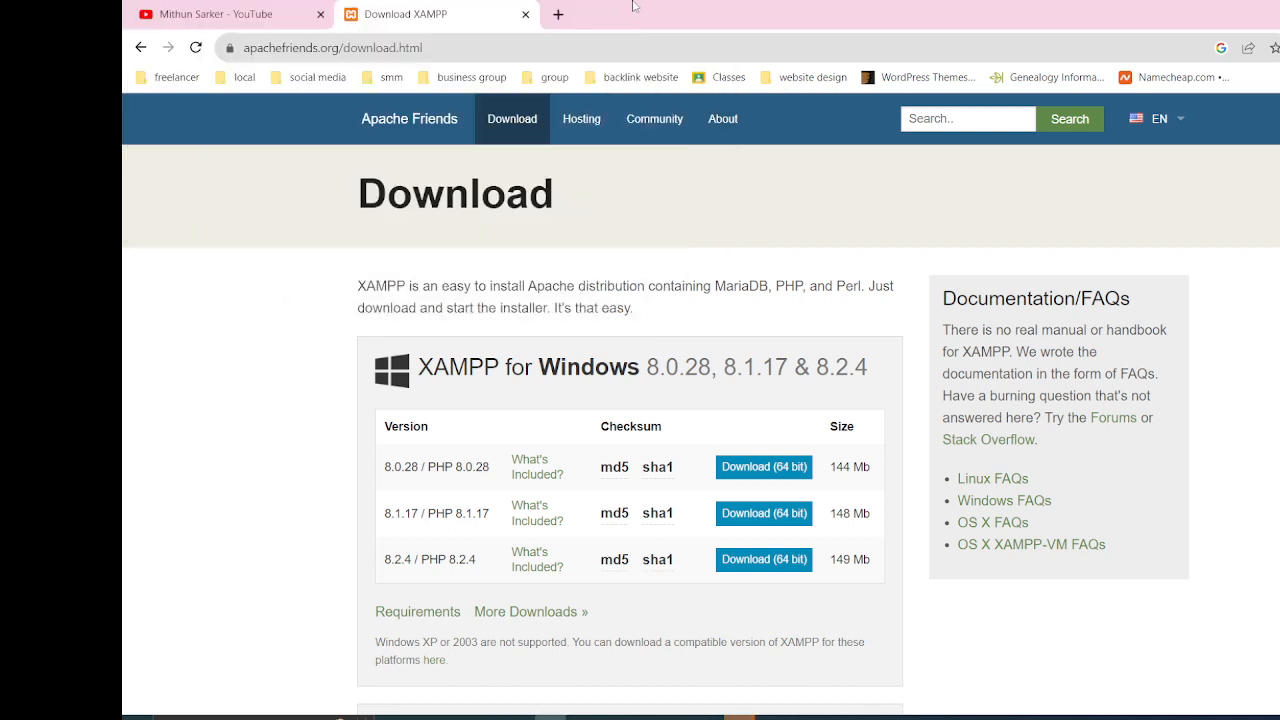
# Close the XAMPP download page, load localhost/phpmyadmin/ in a new browser tab and dismiss the configuration error
pyautogui.click(525, 14)
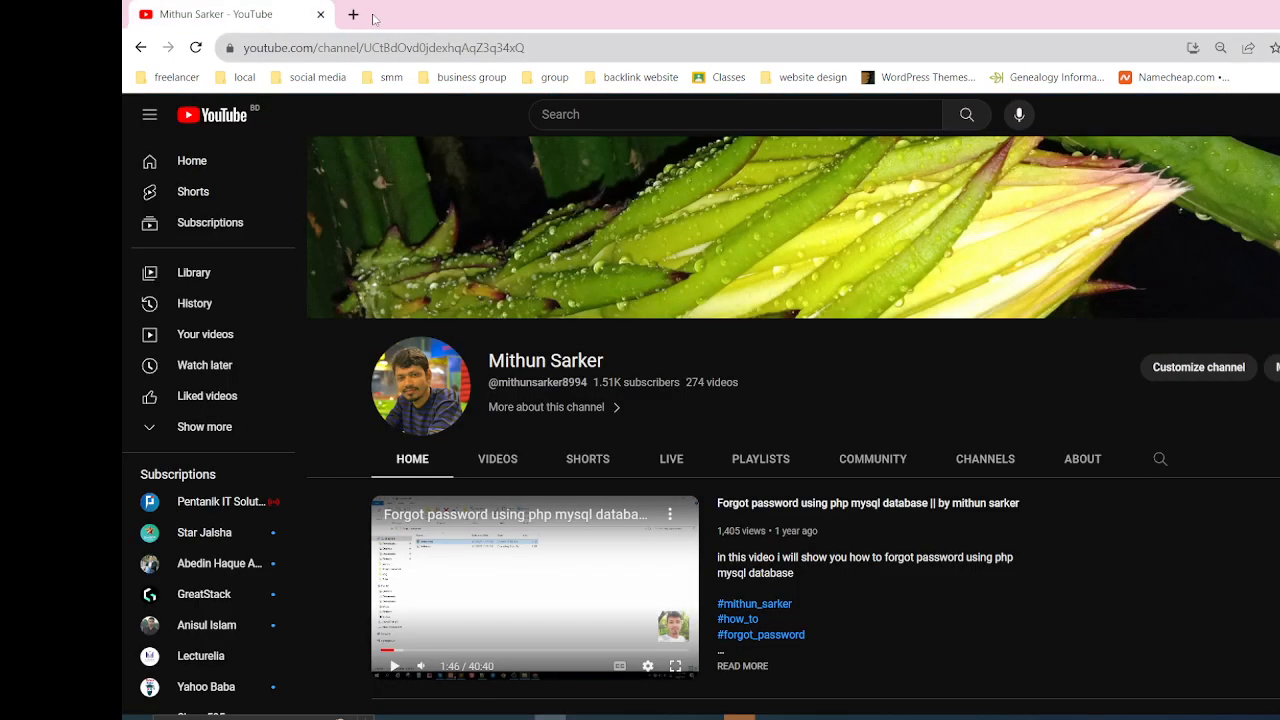
pyautogui.click(354, 14)
pyautogui.click(538, 52)
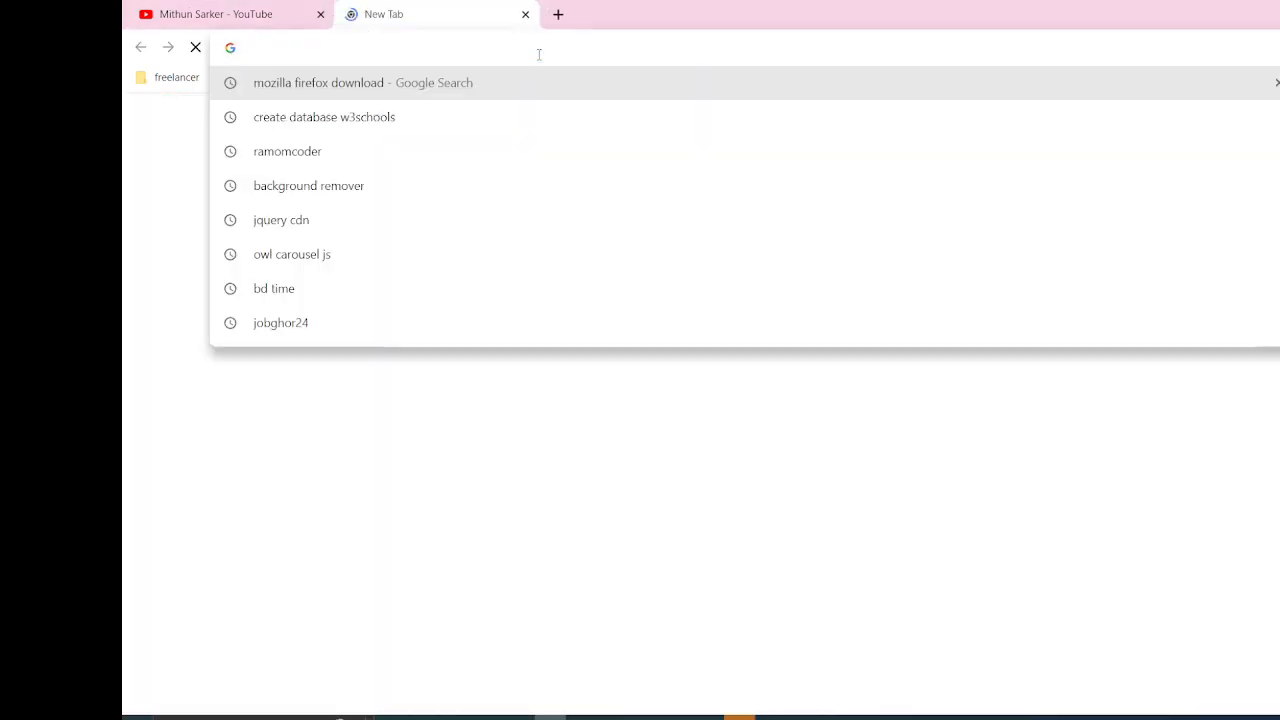
pyautogui.write('loca')
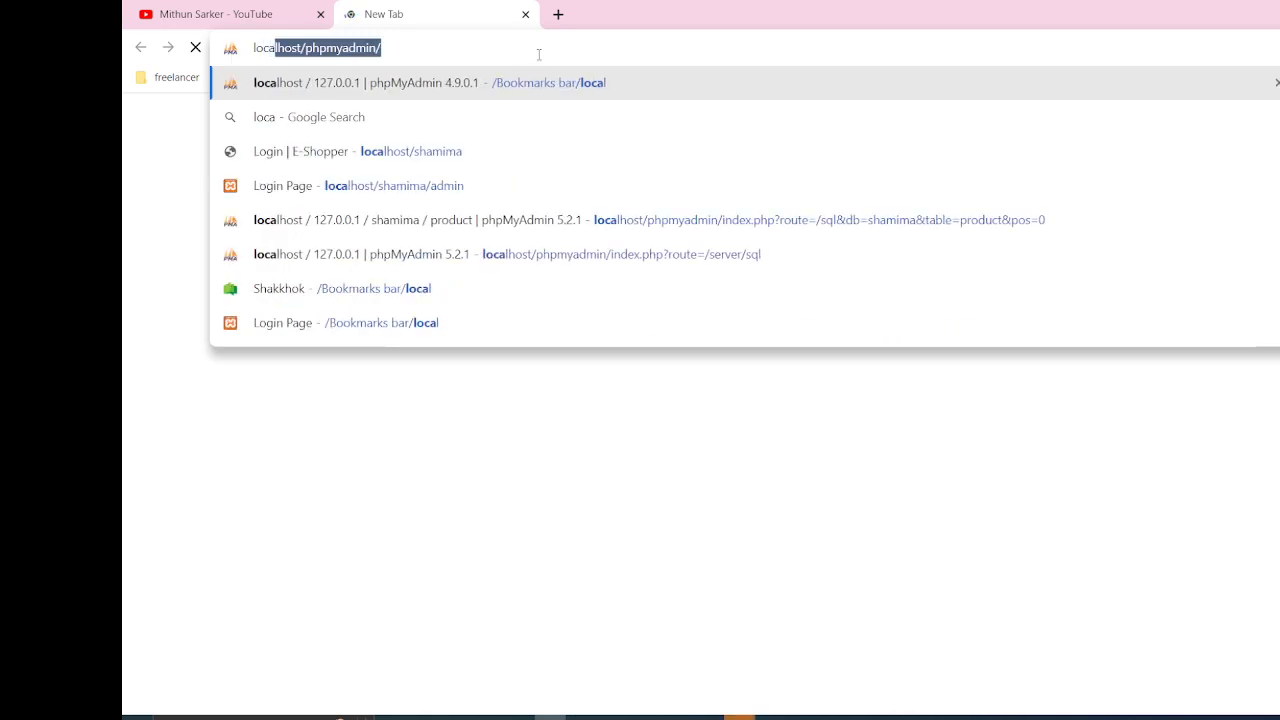
pyautogui.write('lhost')
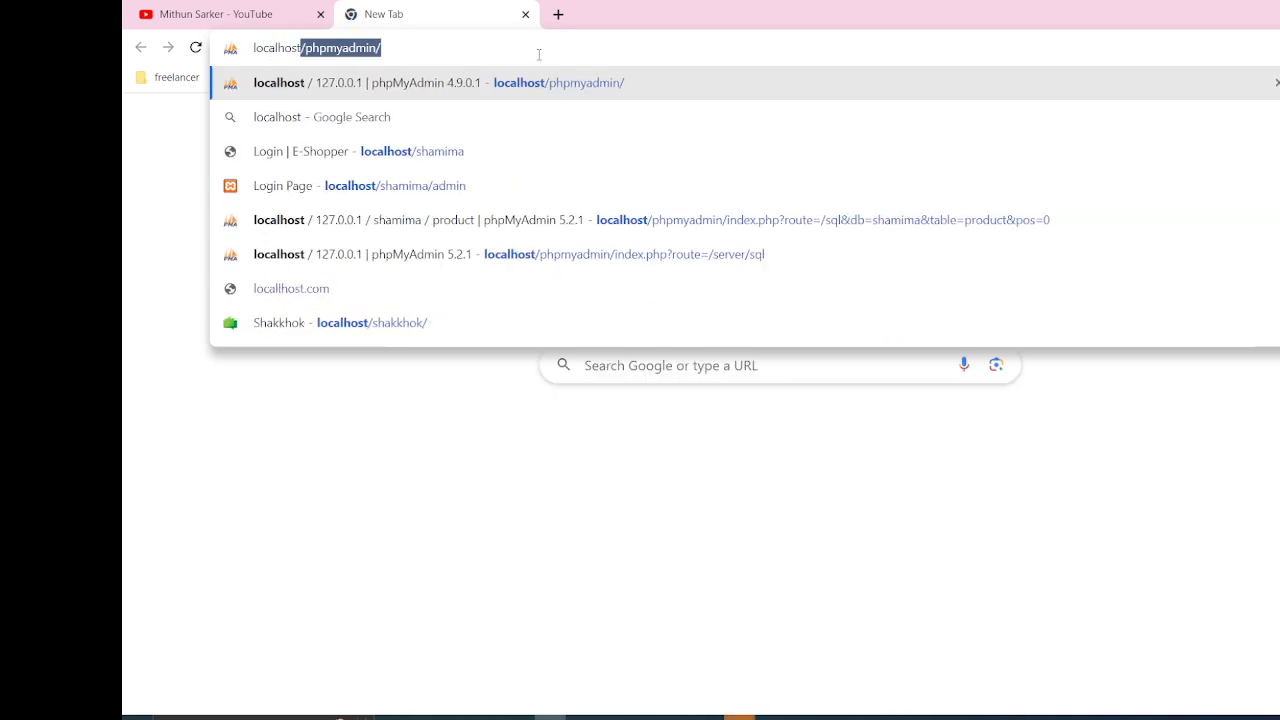
pyautogui.write('/')
pyautogui.press('Return')
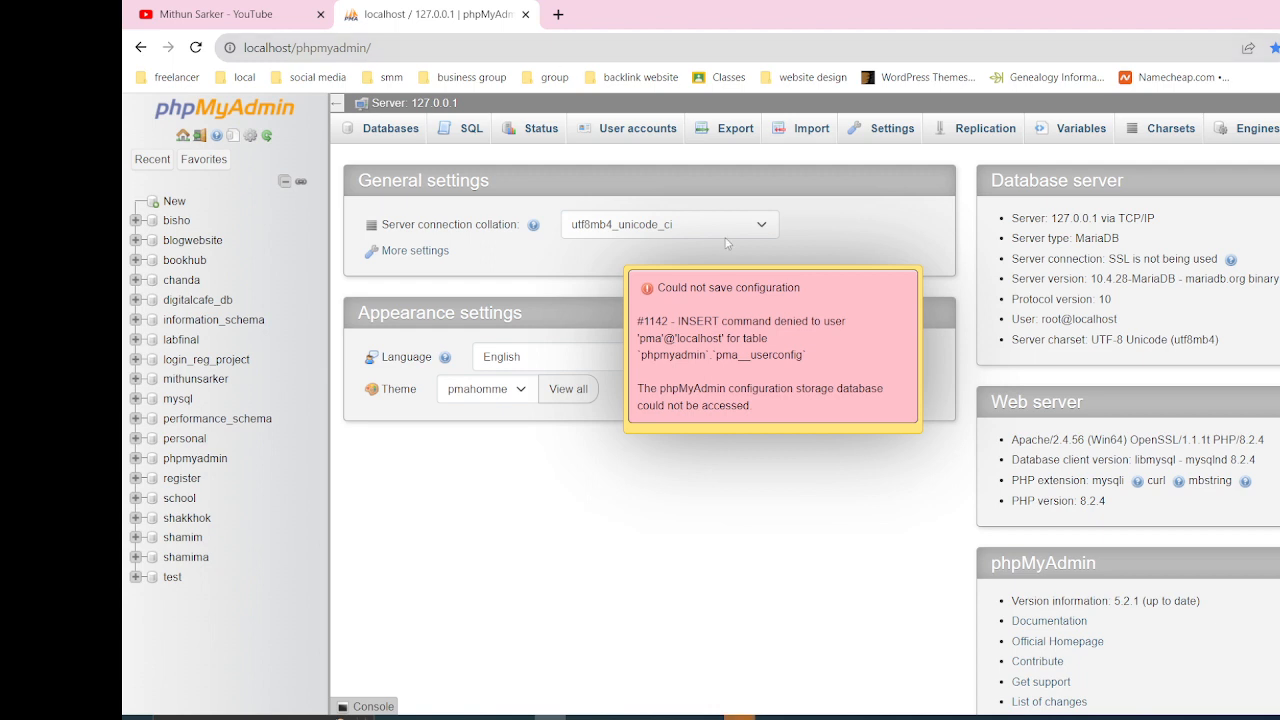
pyautogui.click(772, 327)
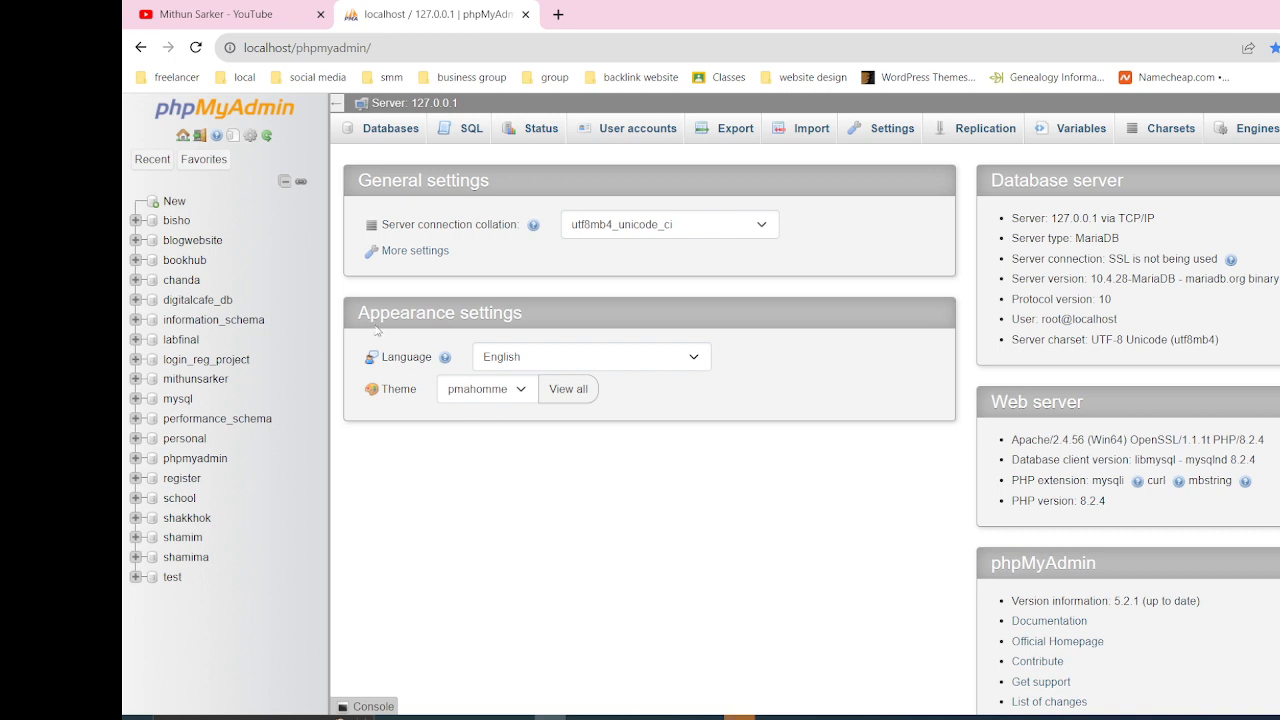
# Try to create a new database named test with the utf8mb4_general_ci collation
pyautogui.click(175, 203)
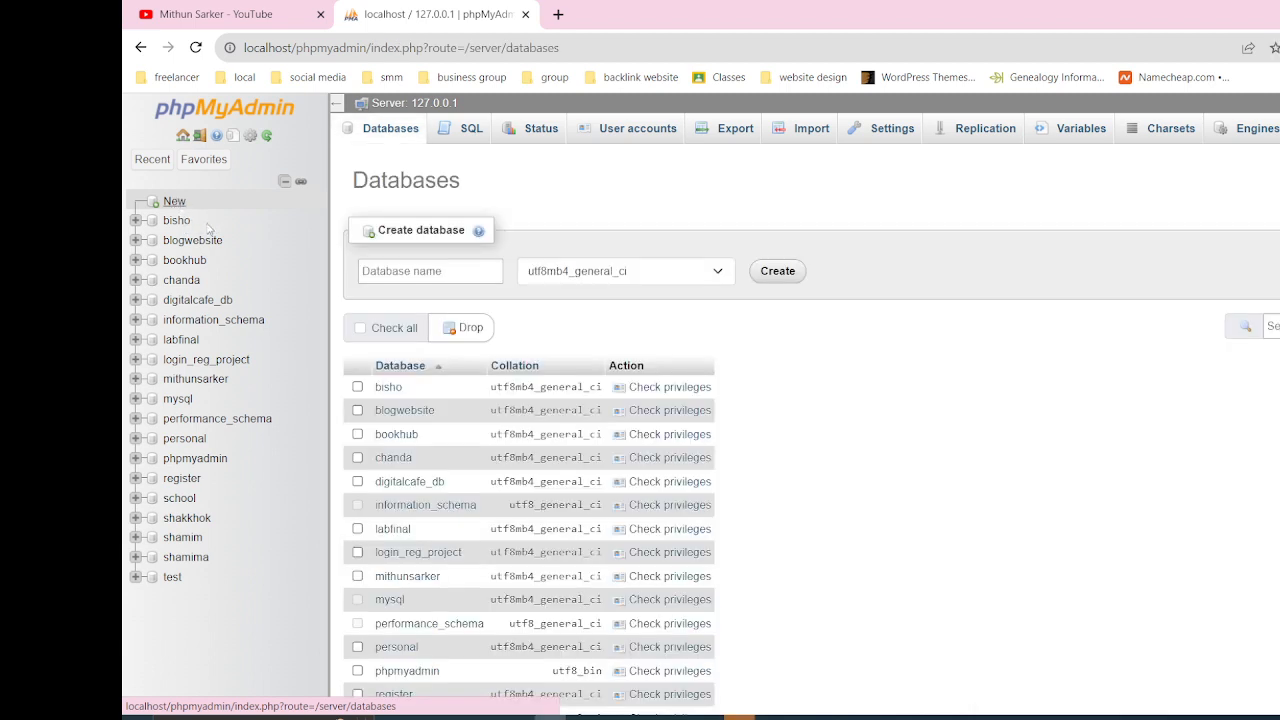
pyautogui.click(400, 270)
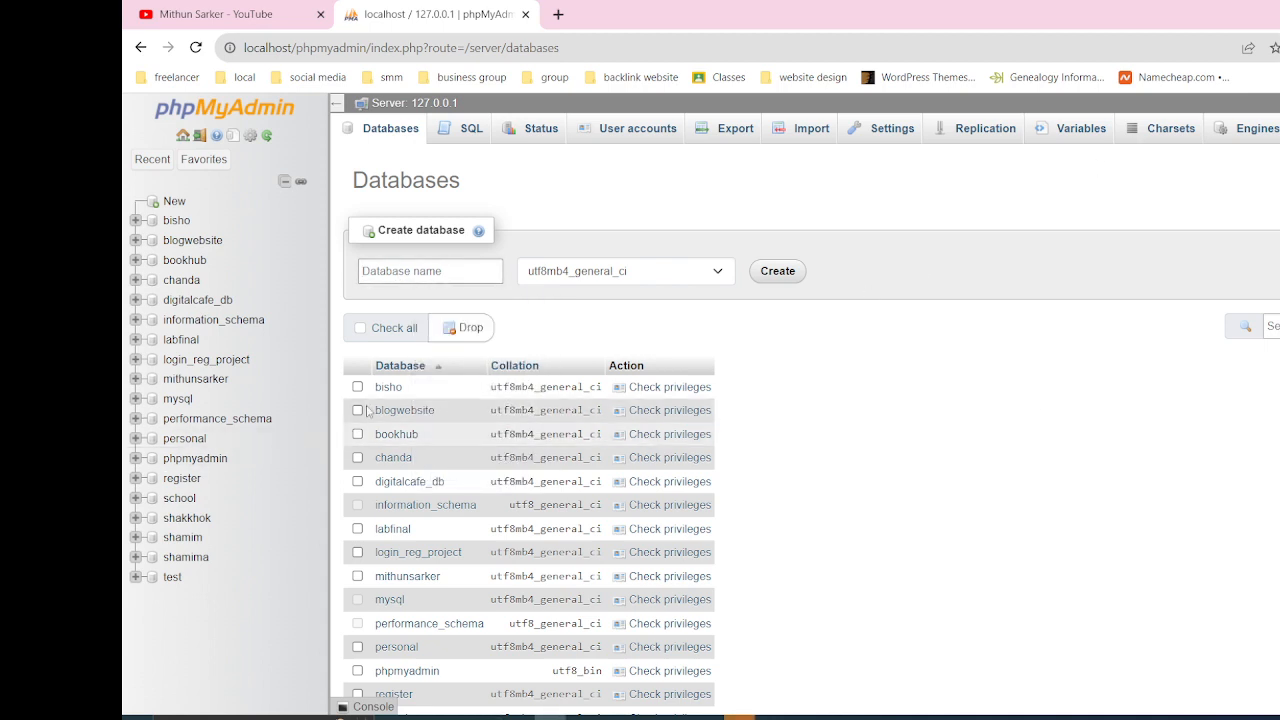
pyautogui.click(415, 271)
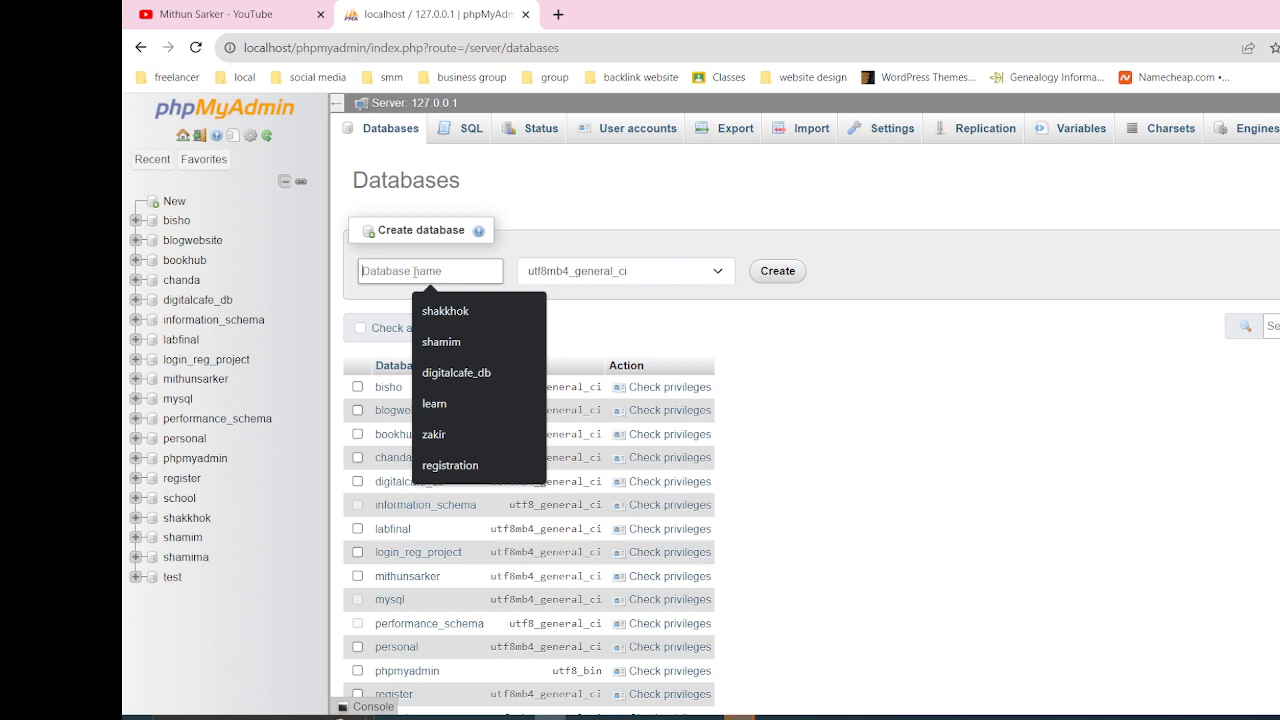
pyautogui.write('tes')
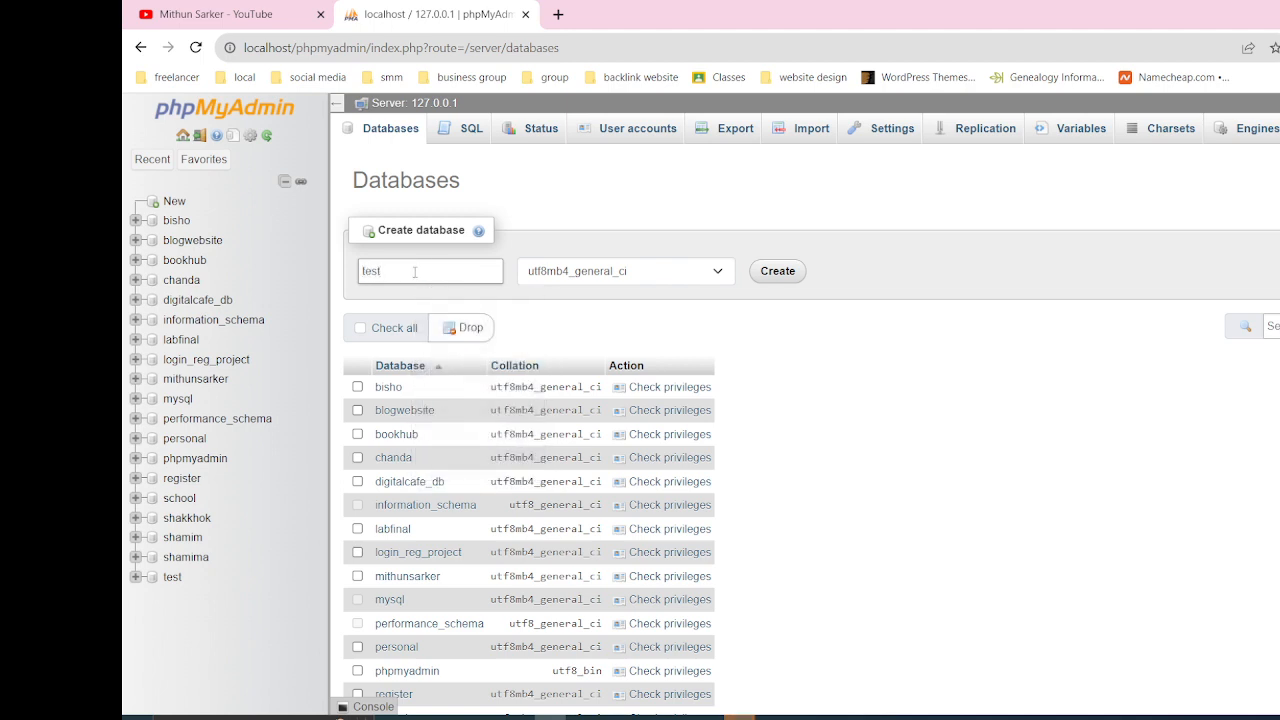
pyautogui.write('t')
pyautogui.click(777, 271)
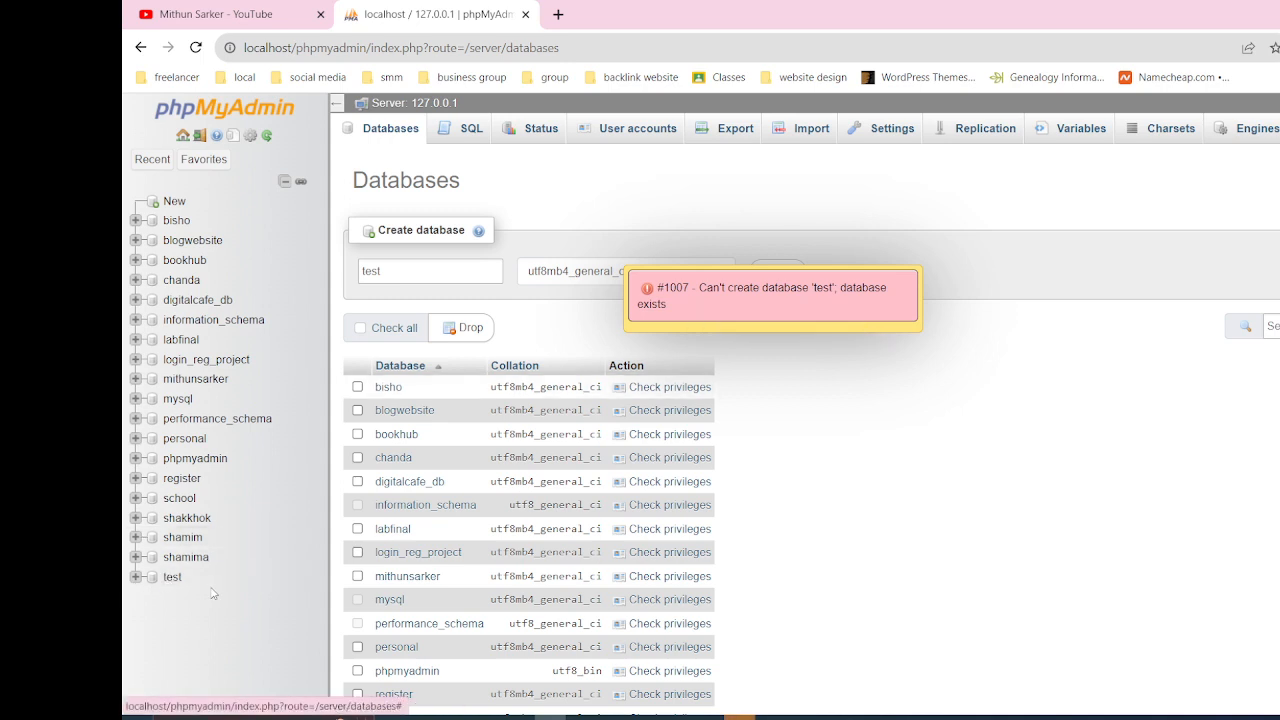
# Change the new database's name to tested, create it and open its structure page
pyautogui.click(442, 275)
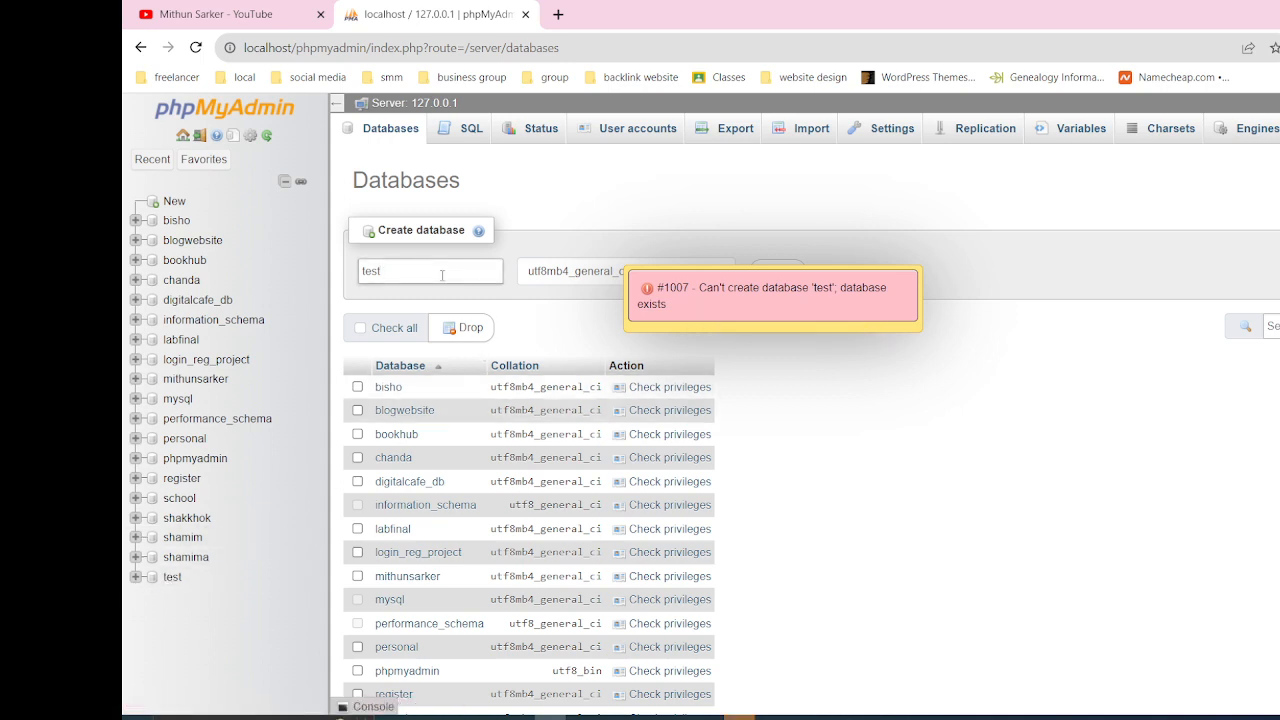
pyautogui.write('ed')
pyautogui.click(778, 274)
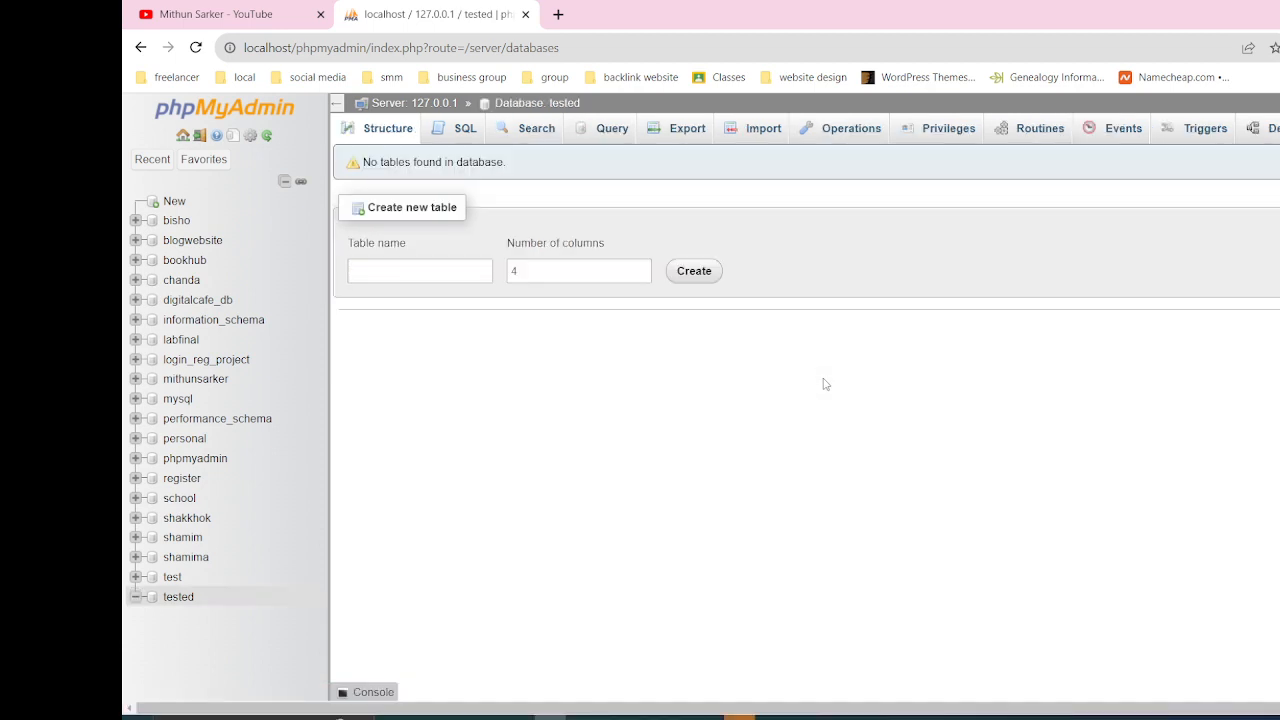
pyautogui.click(174, 598)
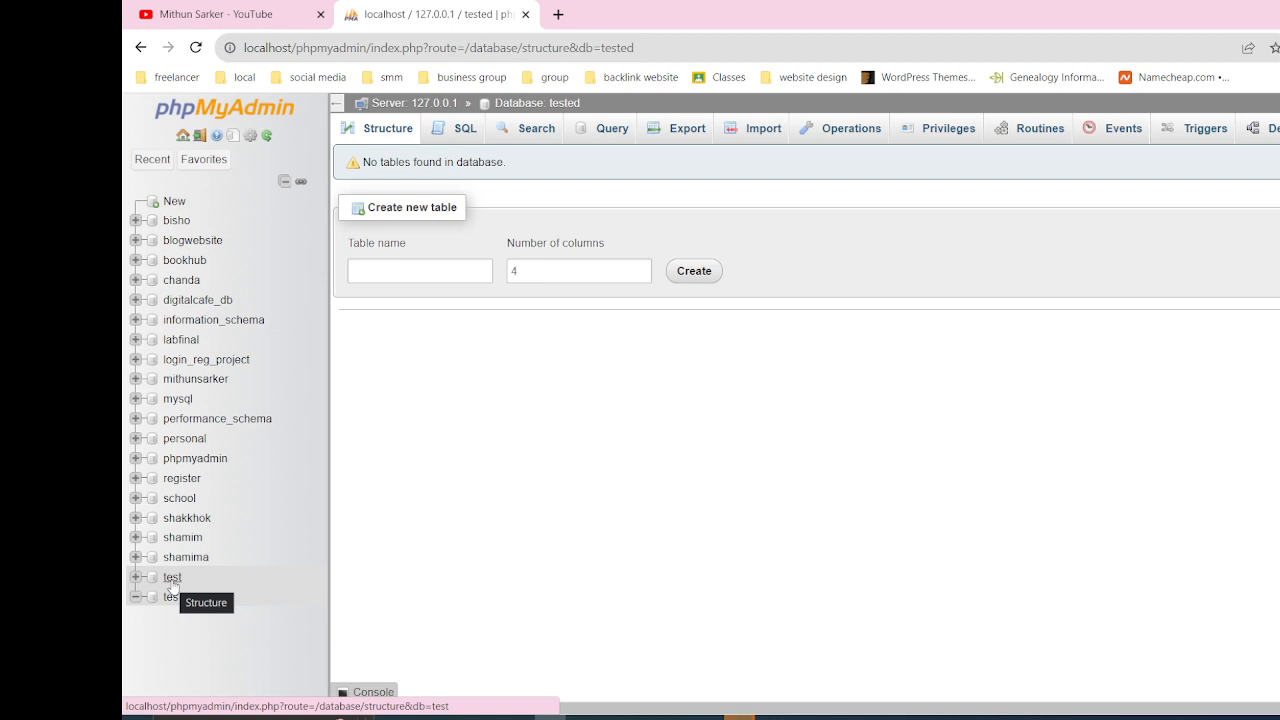
# Write and run the SQL query "CREATE DATABASE youtube;" from the tested database
pyautogui.click(452, 136)
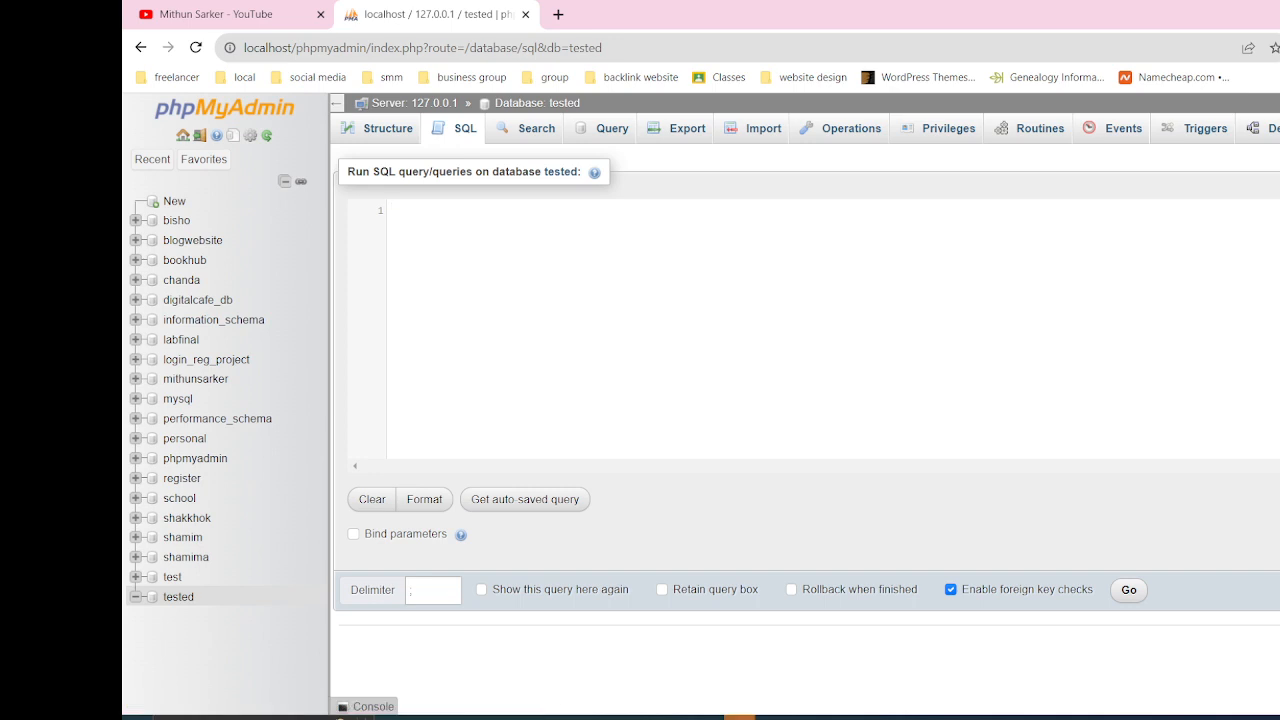
pyautogui.click(582, 261)
pyautogui.write('CR')
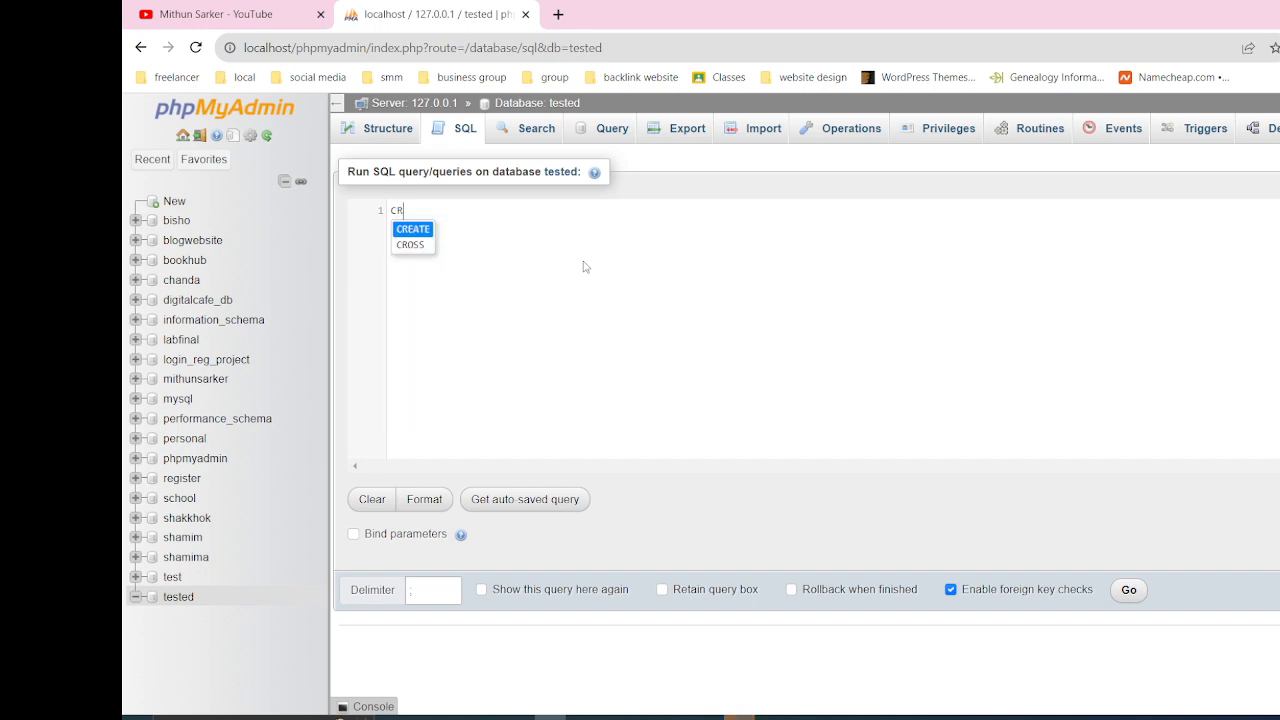
pyautogui.write('EATE ')
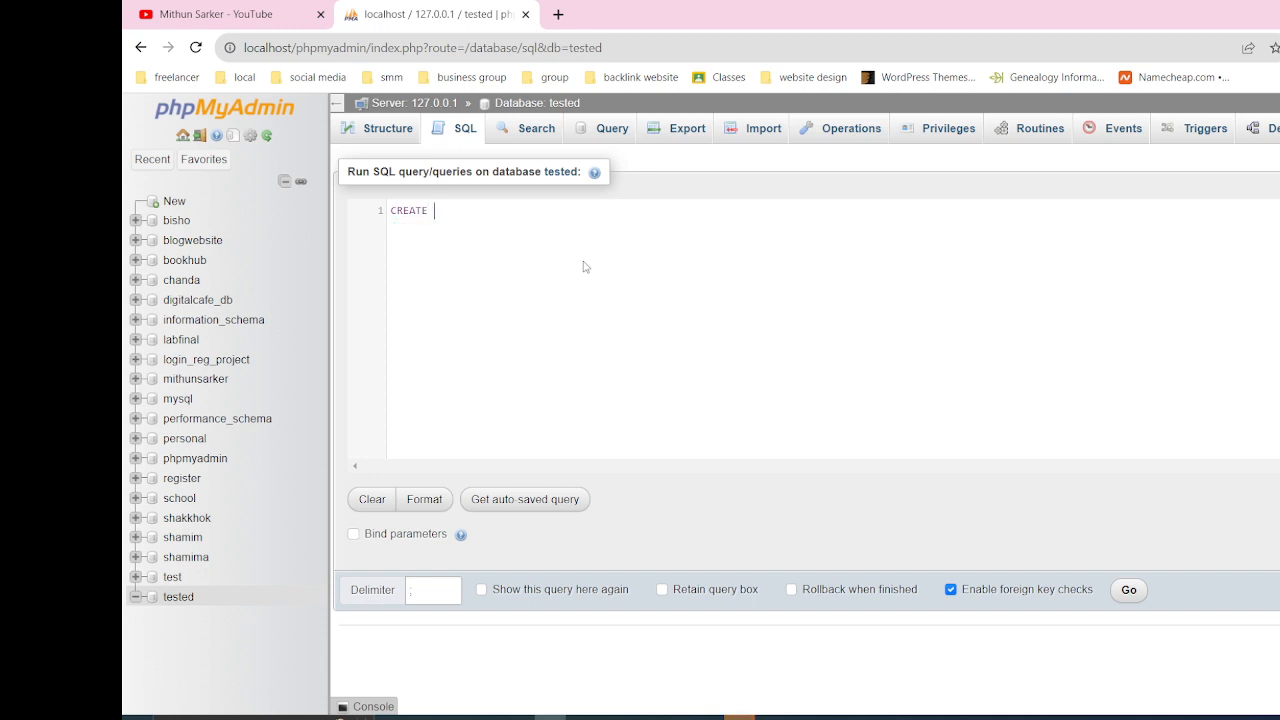
pyautogui.write('DATA')
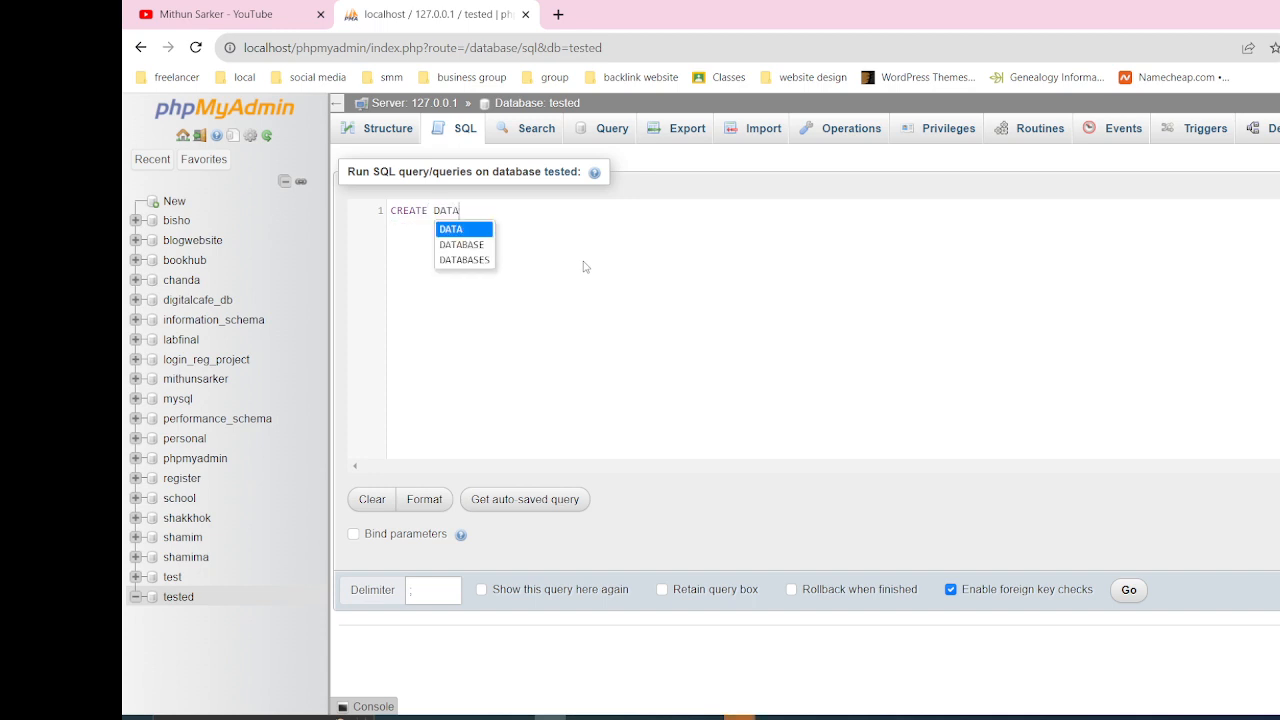
pyautogui.write('BASE')
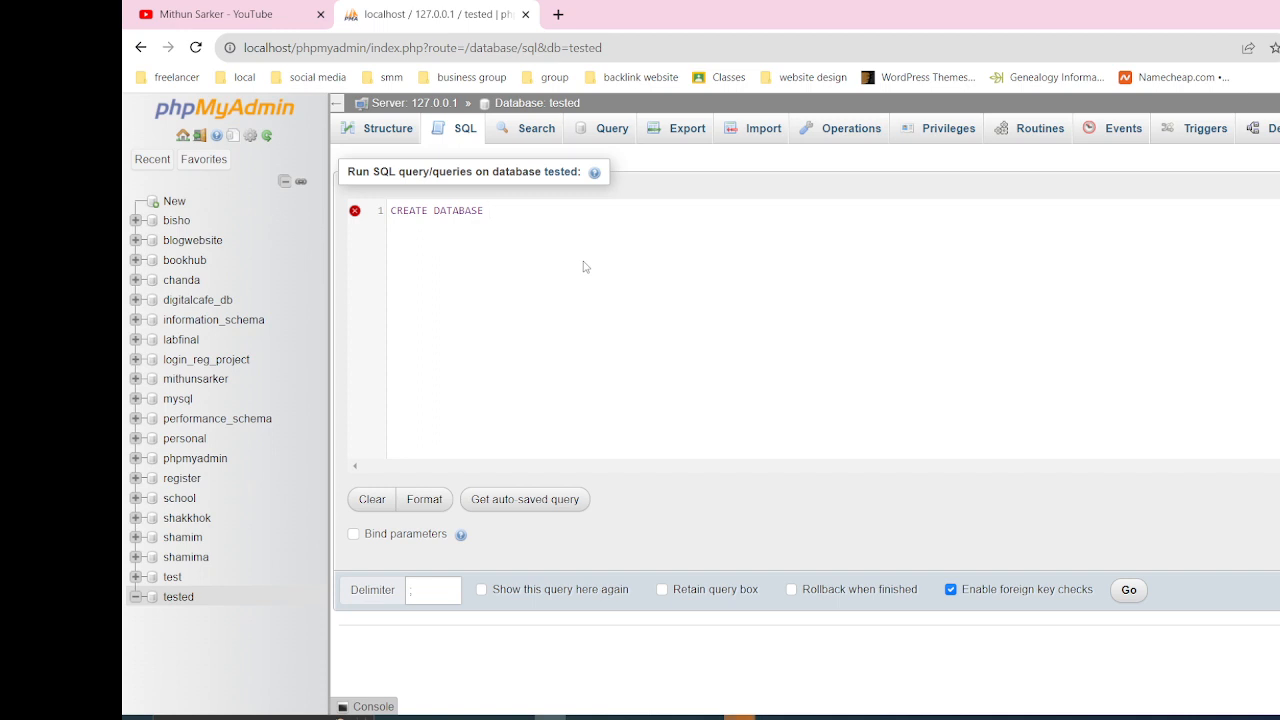
pyautogui.write('YOUR')
pyautogui.press('BackSpace')
pyautogui.press('BackSpace')
pyautogui.press('BackSpace')
pyautogui.press('BackSpace')
pyautogui.write('youtube;')
pyautogui.click(1130, 592)
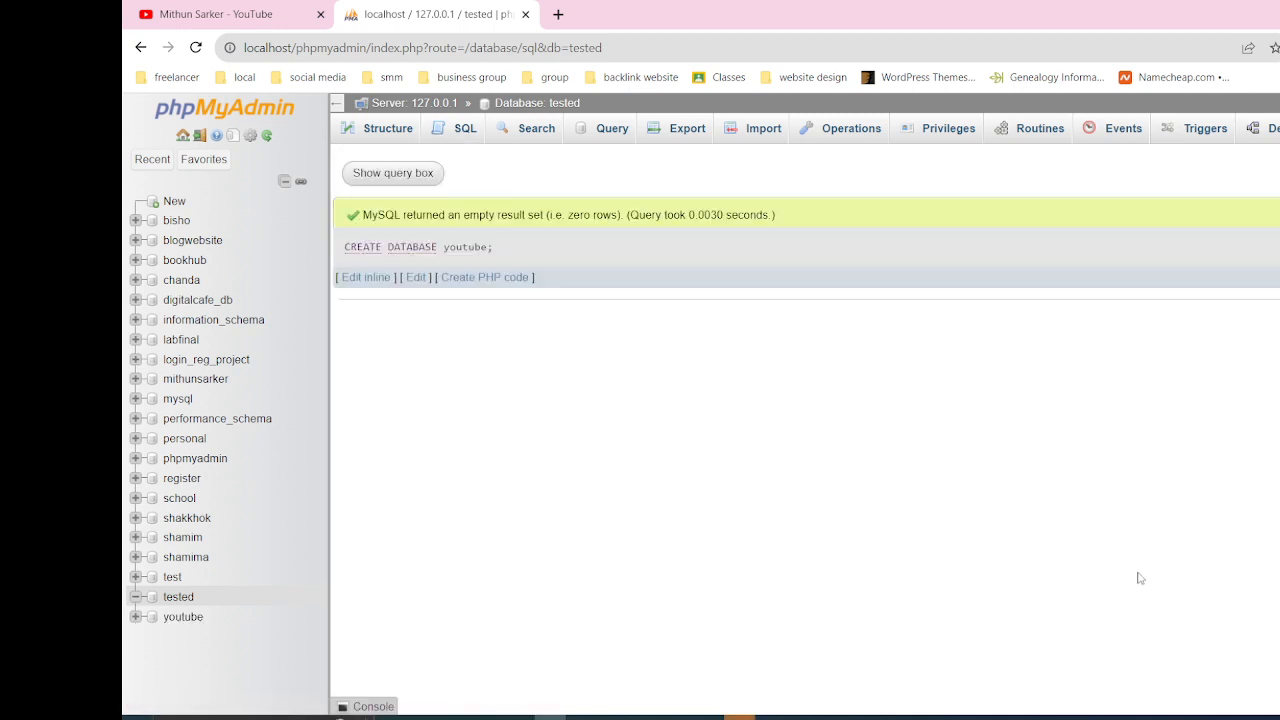
# View the structure of the youtube database, and drop the tested database through its database operations, confirming the removal
pyautogui.click(183, 617)
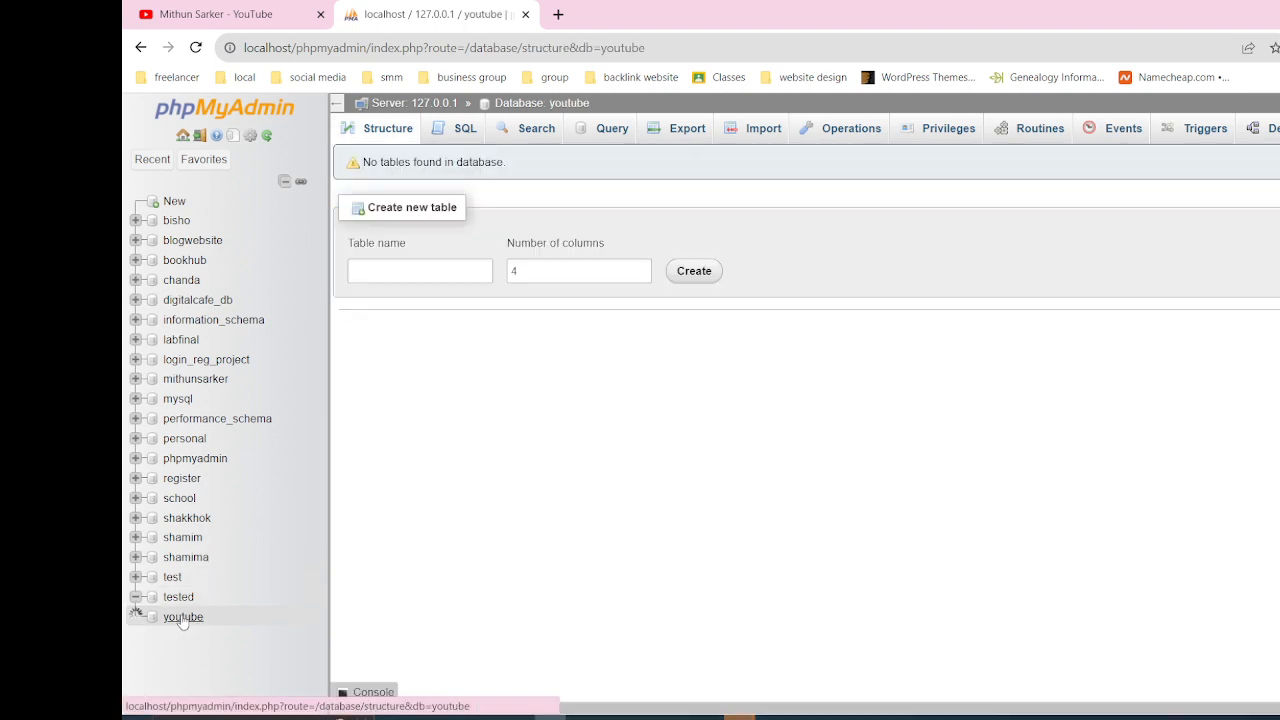
pyautogui.click(176, 597)
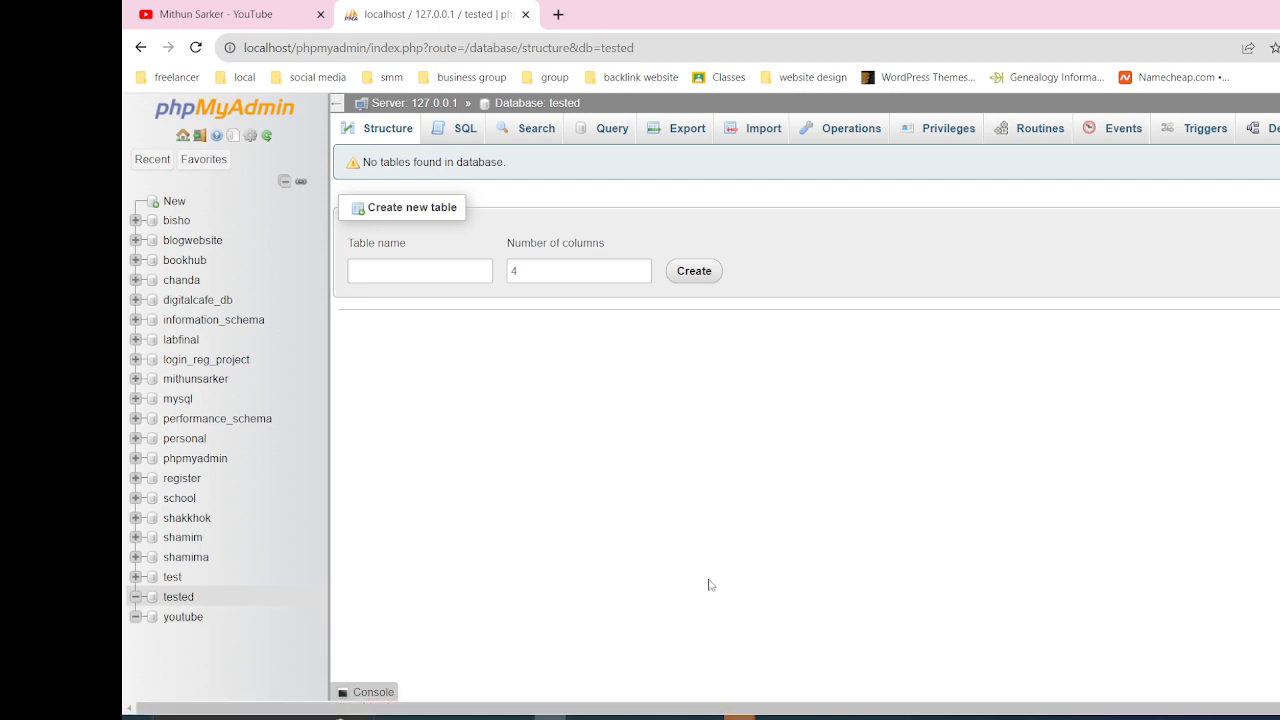
pyautogui.click(177, 599)
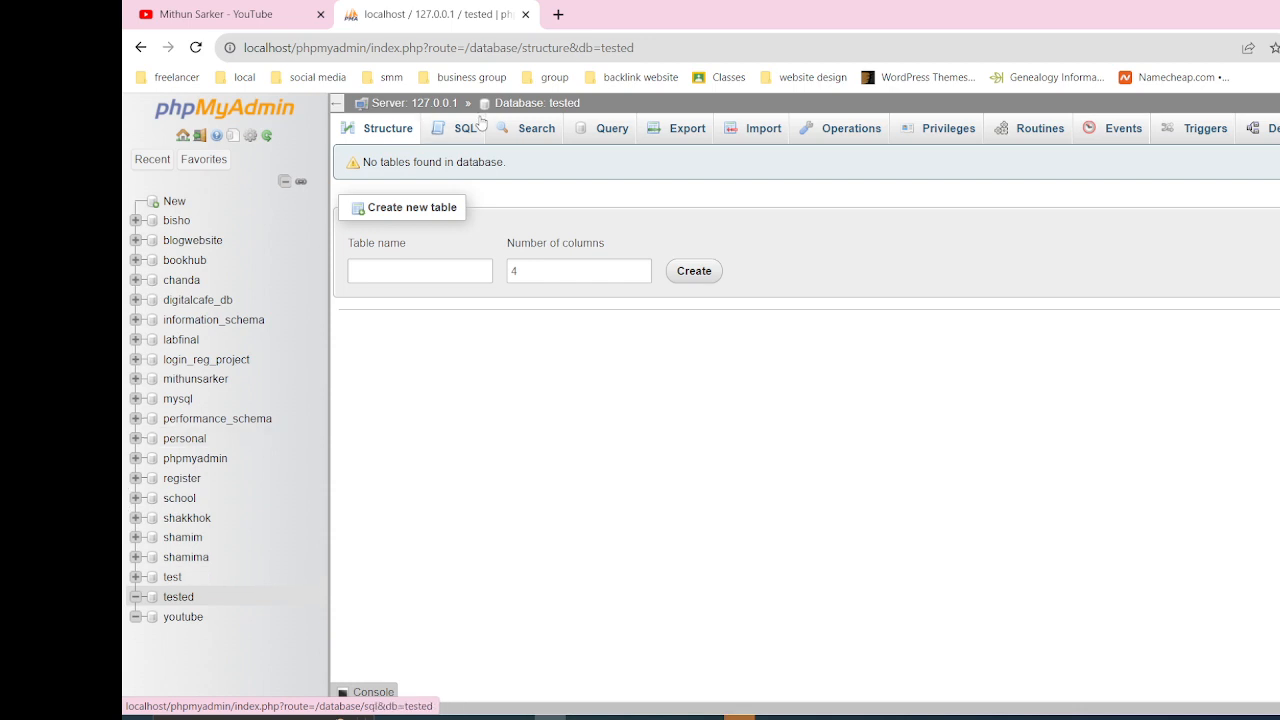
pyautogui.click(843, 139)
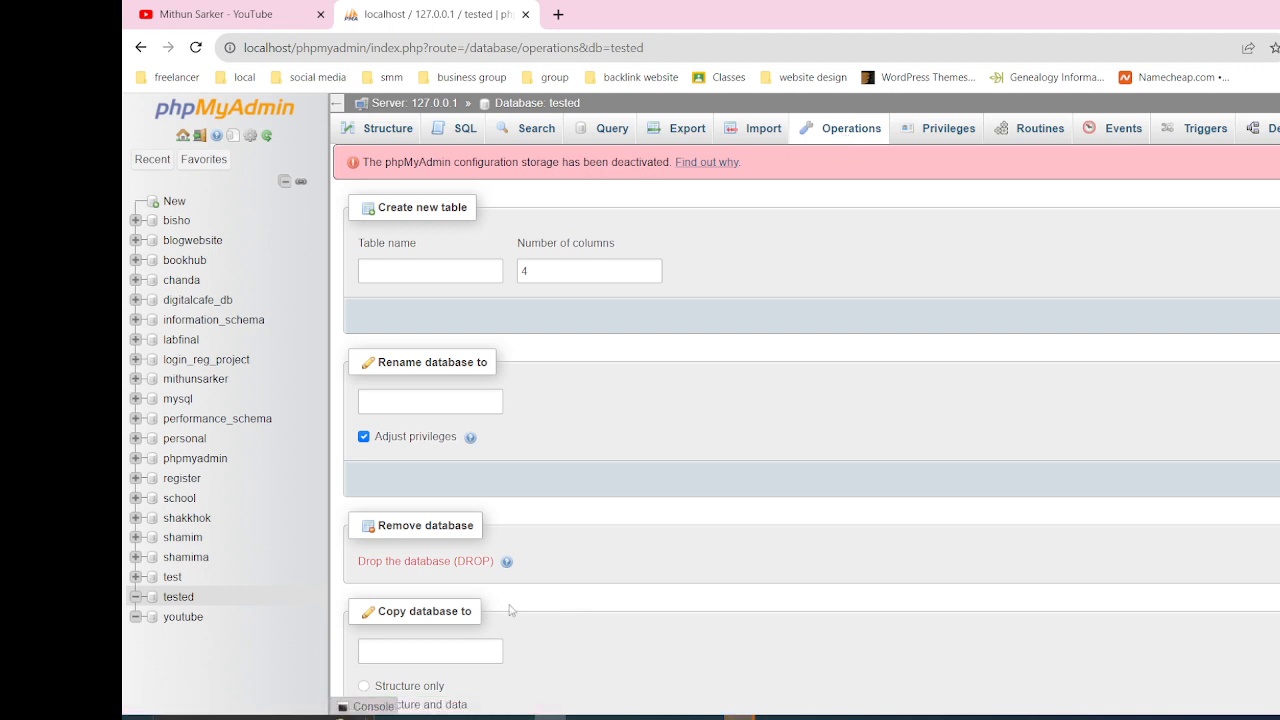
pyautogui.click(415, 566)
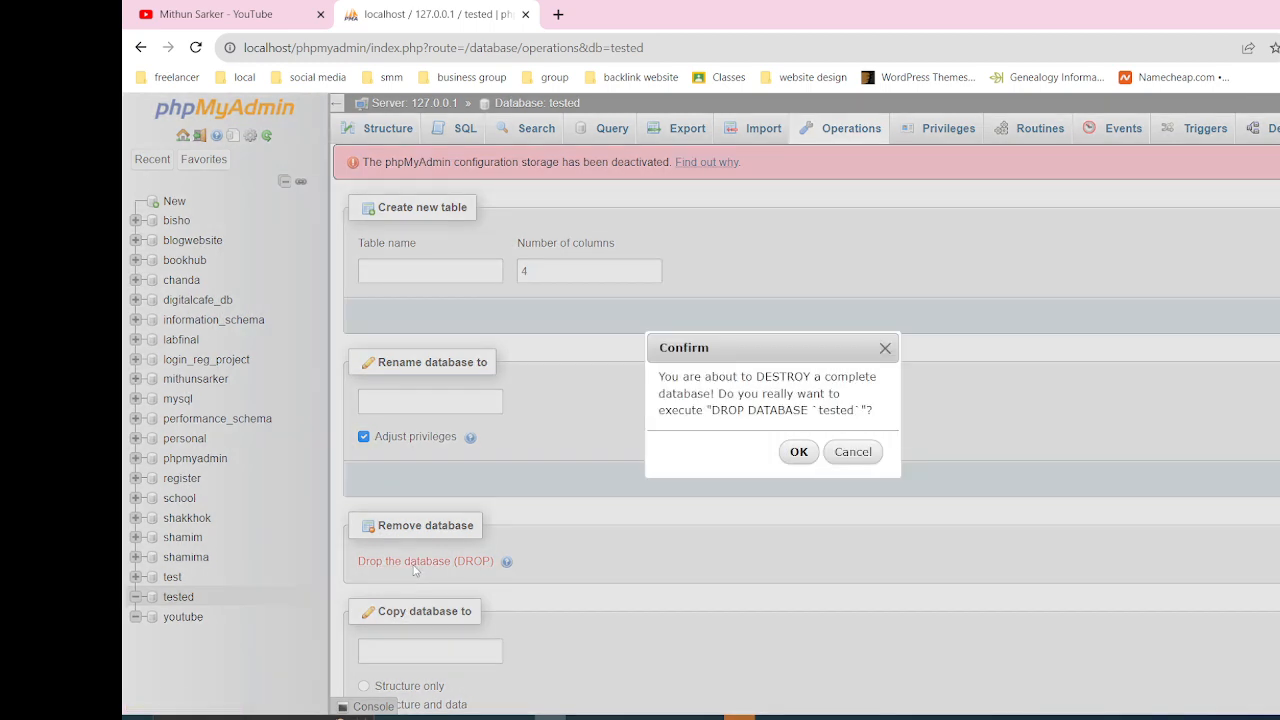
pyautogui.click(806, 455)
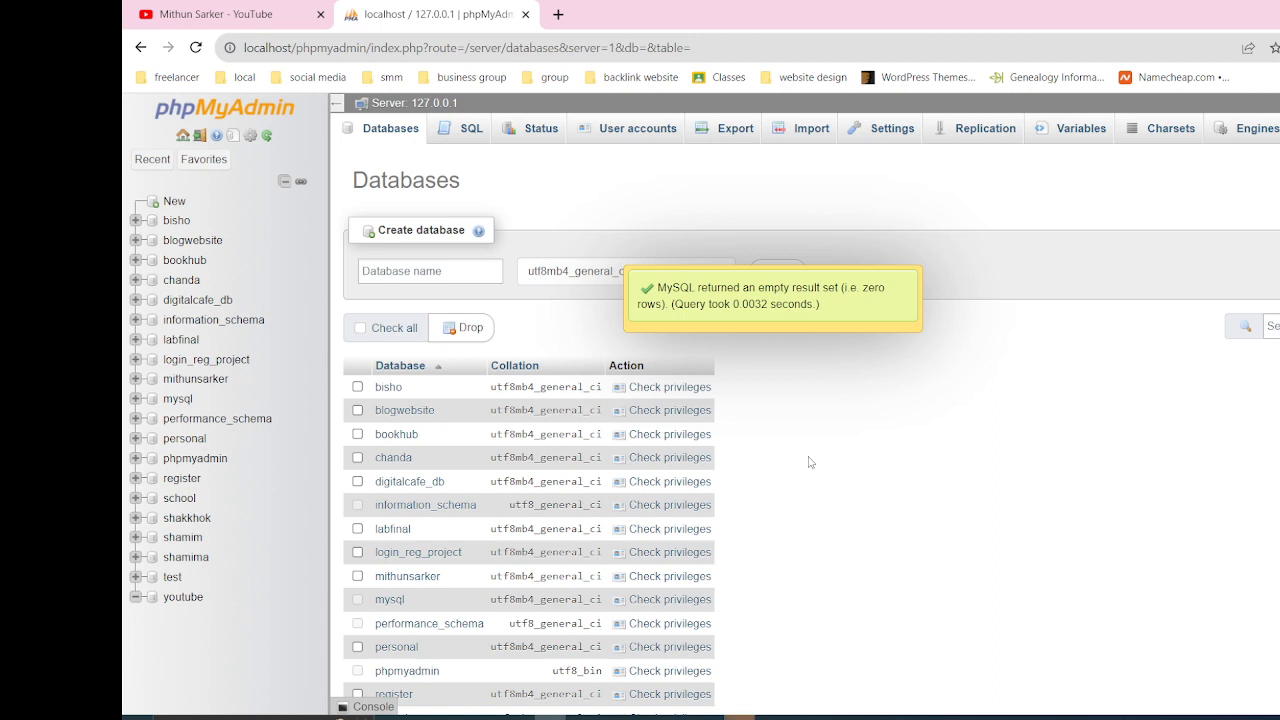
# Write and run the SQL query "DROP DATABASE youtube;" from the youtube database
pyautogui.click(177, 604)
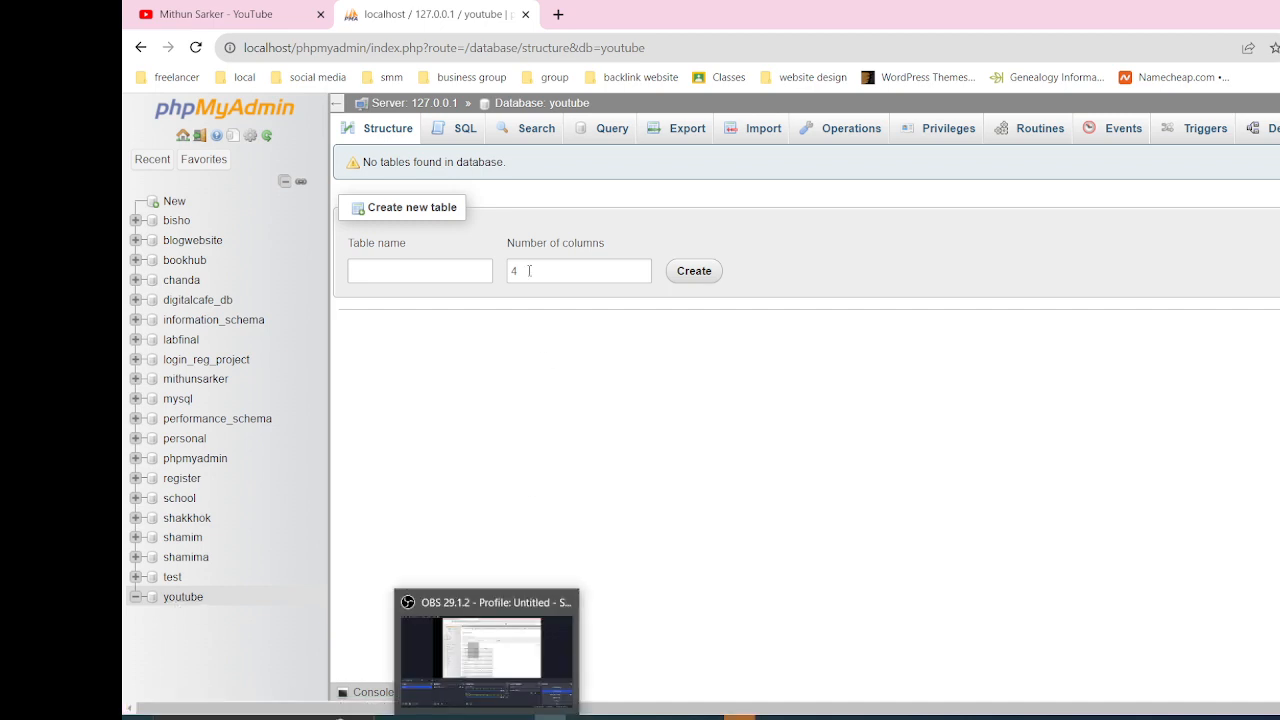
pyautogui.click(450, 130)
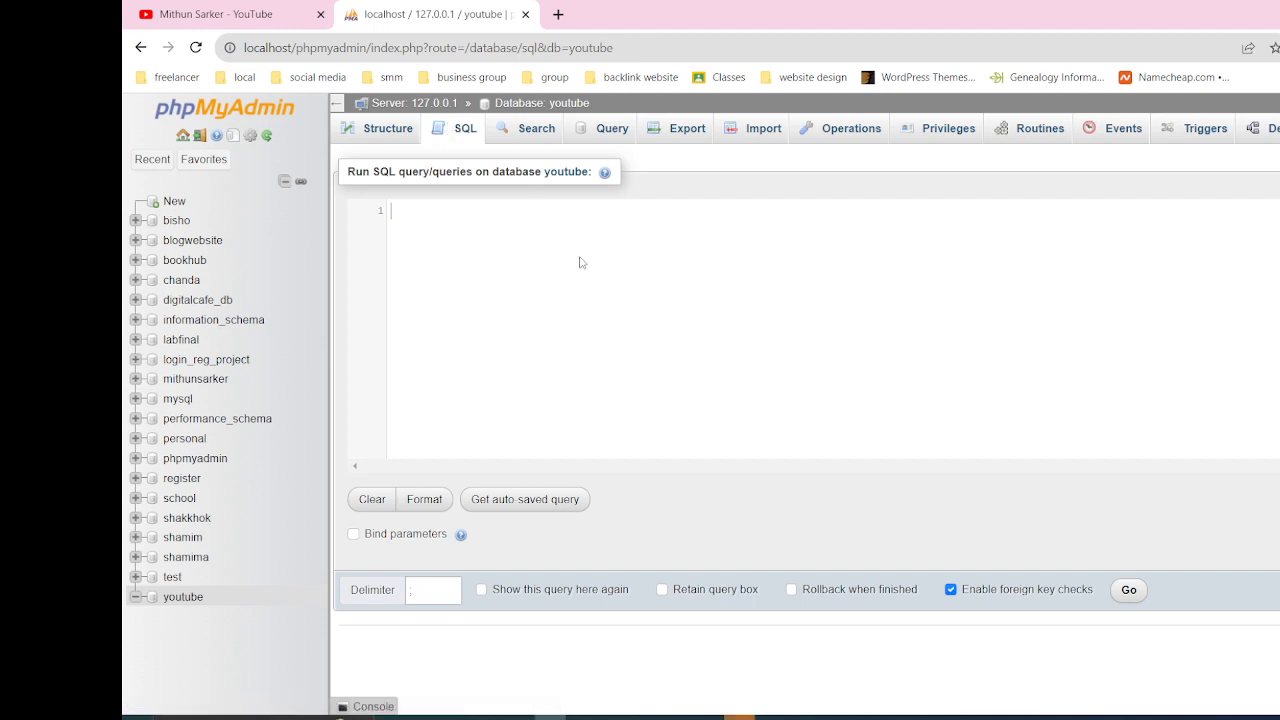
pyautogui.write('DROP DAT')
pyautogui.press('Down')
pyautogui.press('Return')
pyautogui.write('youtube;')
pyautogui.click(1129, 590)
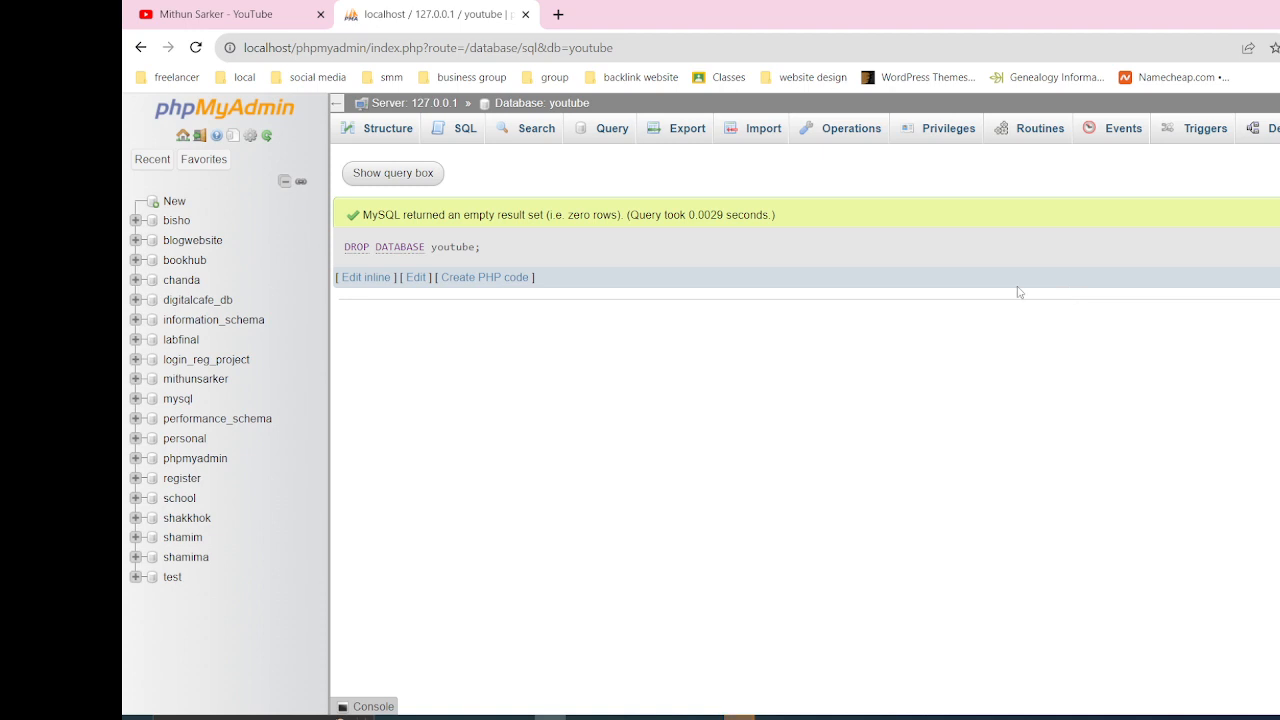
pyautogui.click(442, 131)
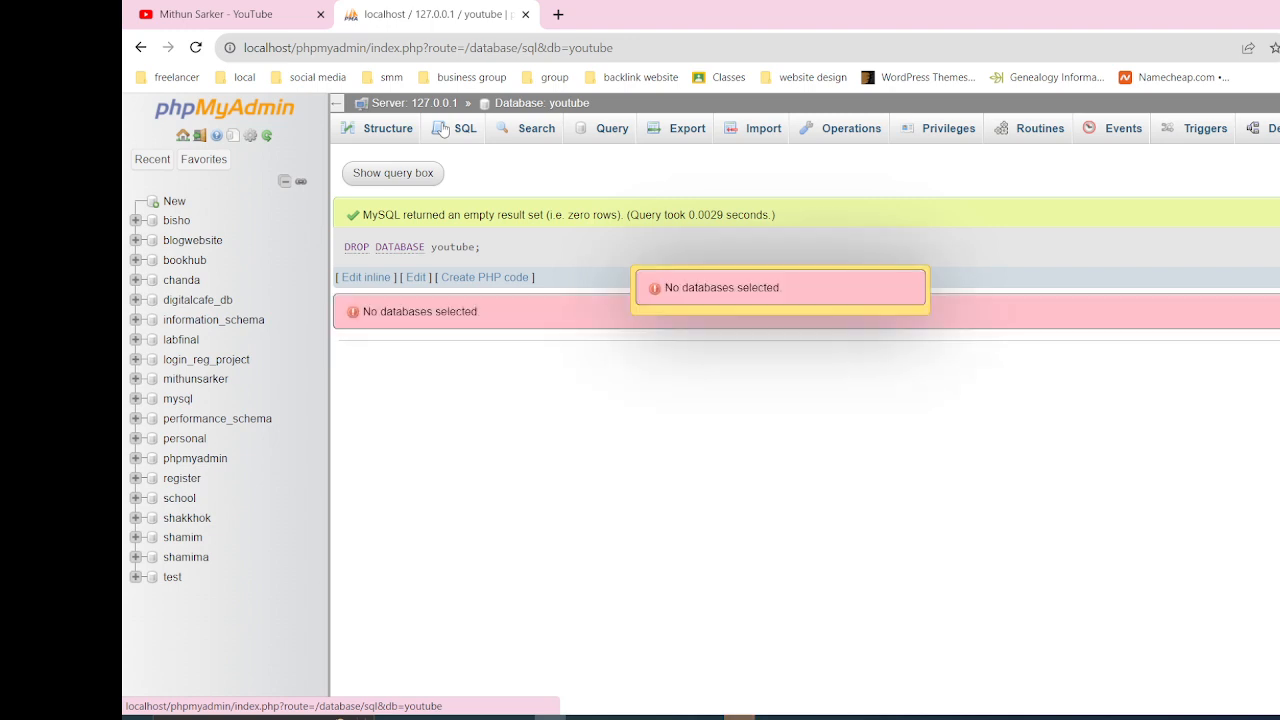